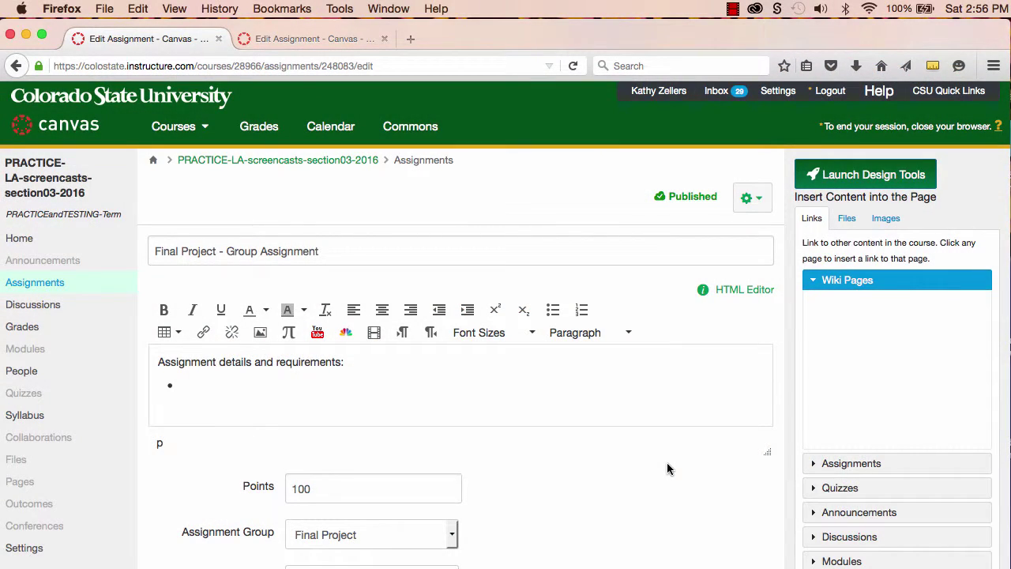
- Mark Final Project as a group assignment, skip creating a group set, and grade each student individually
{"action": "scroll", "coordinate": [667, 463], "scroll_direction": "down", "scroll_amount": 12}
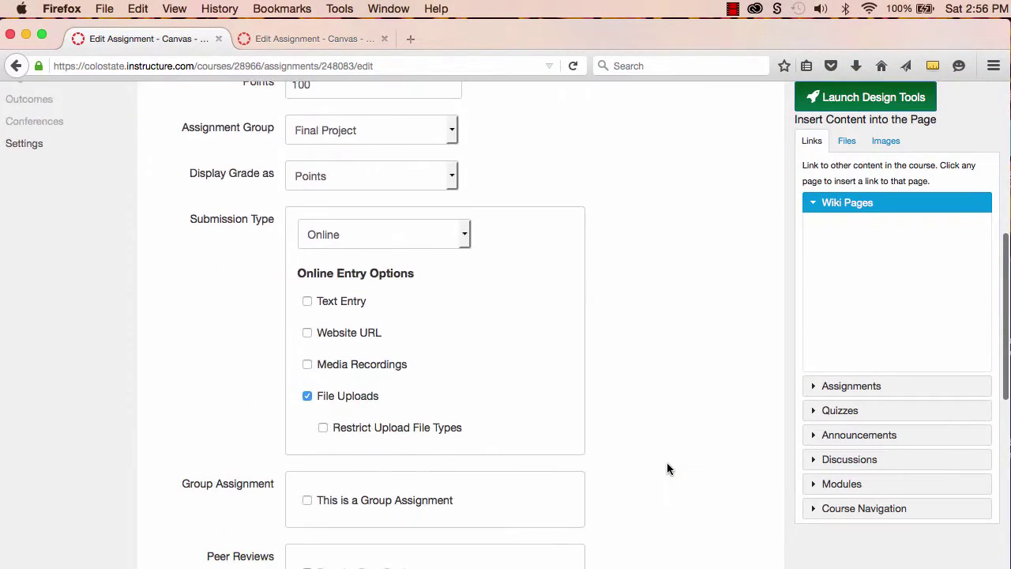
{"action": "scroll", "coordinate": [616, 435], "scroll_direction": "down", "scroll_amount": 4}
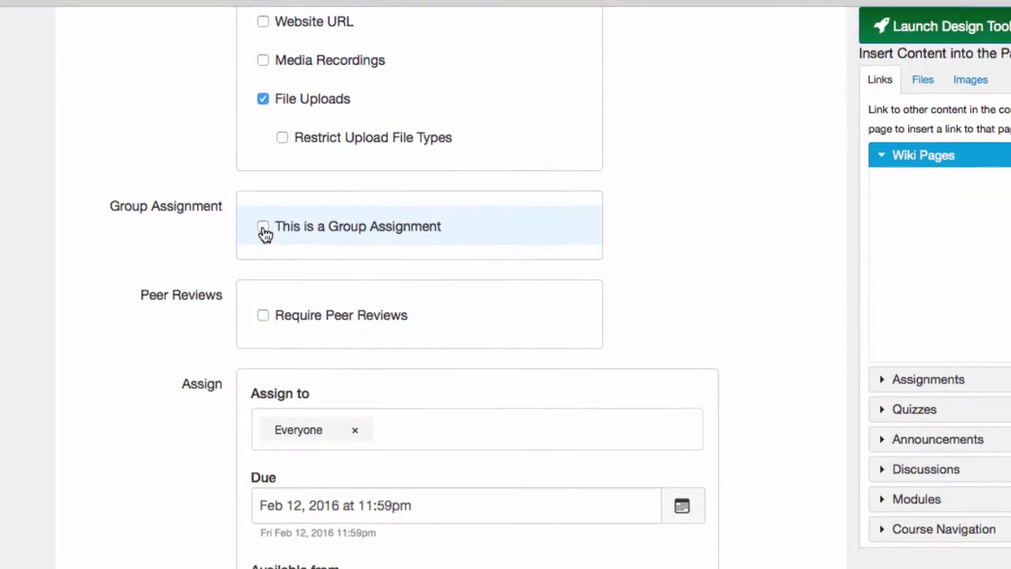
{"action": "left_click", "coordinate": [300, 259]}
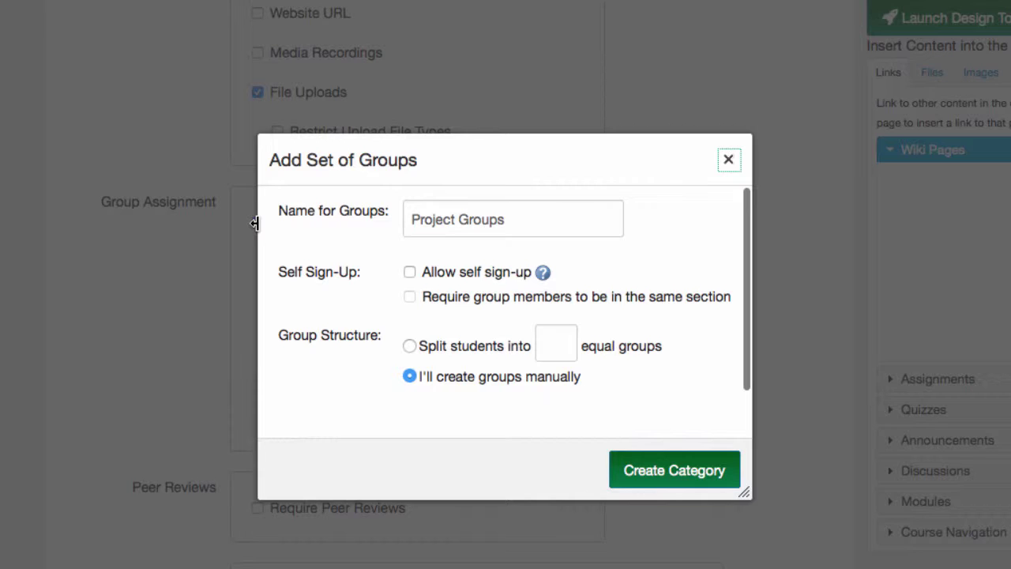
{"action": "left_click", "coordinate": [728, 160]}
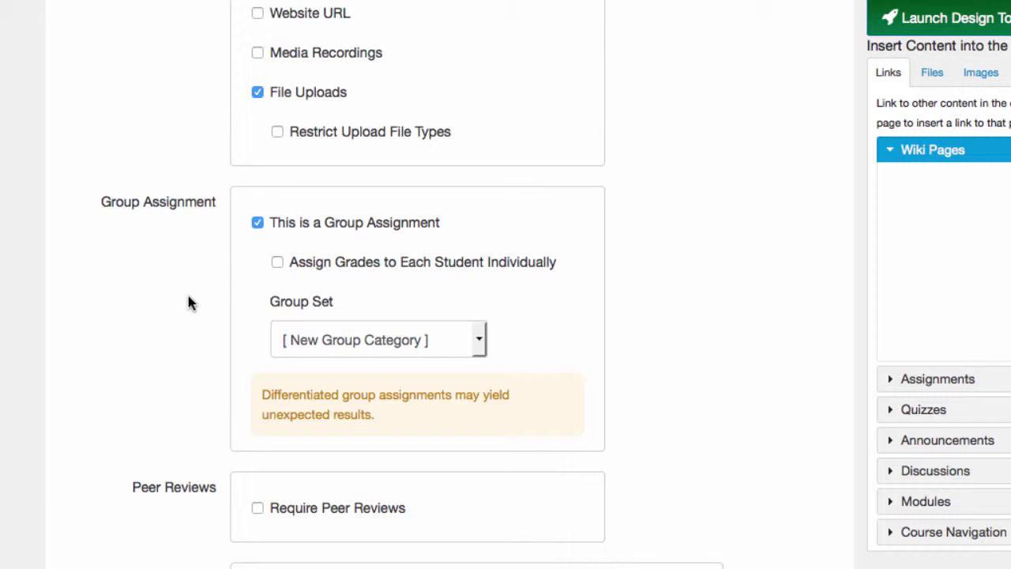
{"action": "left_click", "coordinate": [277, 262]}
{"action": "left_click", "coordinate": [480, 339]}
{"action": "left_click", "coordinate": [480, 338]}
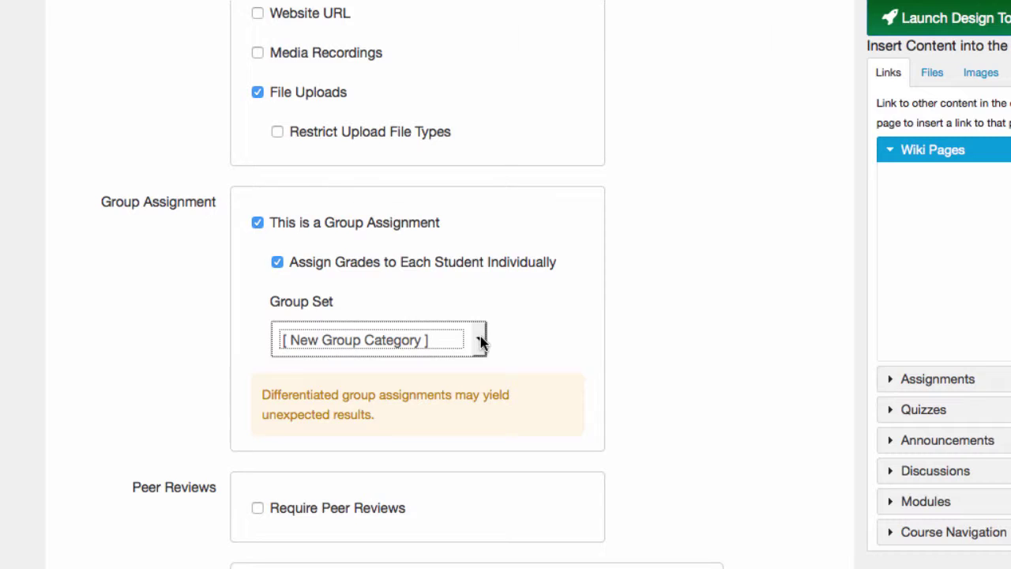
{"action": "scroll", "coordinate": [201, 367], "scroll_direction": "up", "scroll_amount": 10}
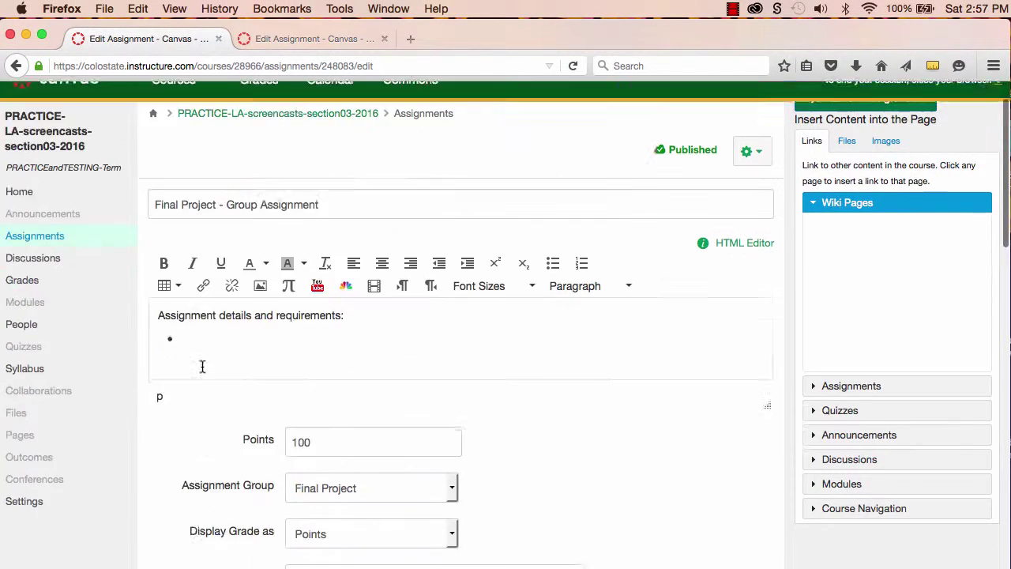
{"action": "scroll", "coordinate": [201, 366], "scroll_direction": "up", "scroll_amount": 2}
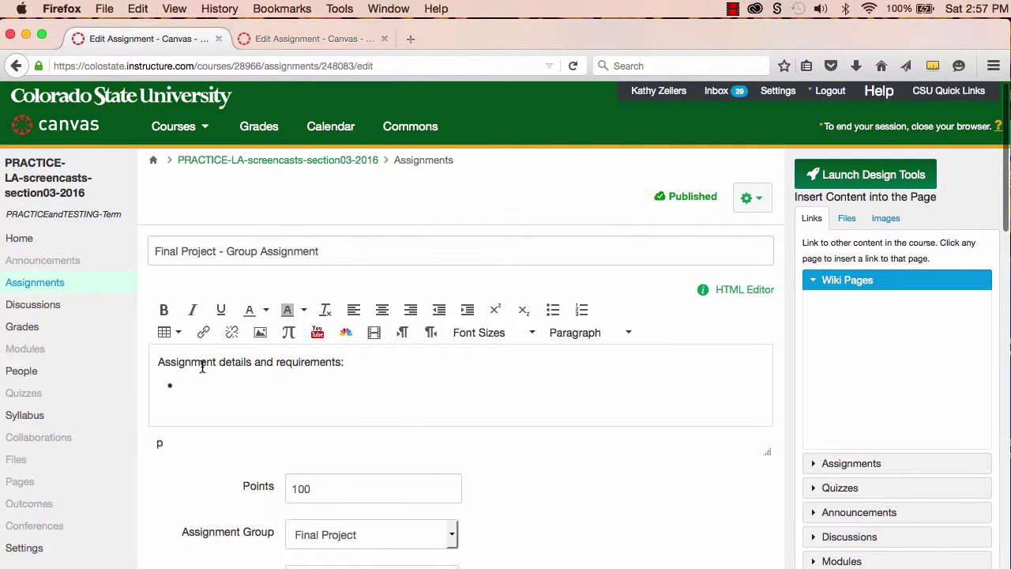
- Go to People > Groups and begin creating a new group set
{"action": "left_click", "coordinate": [24, 372]}
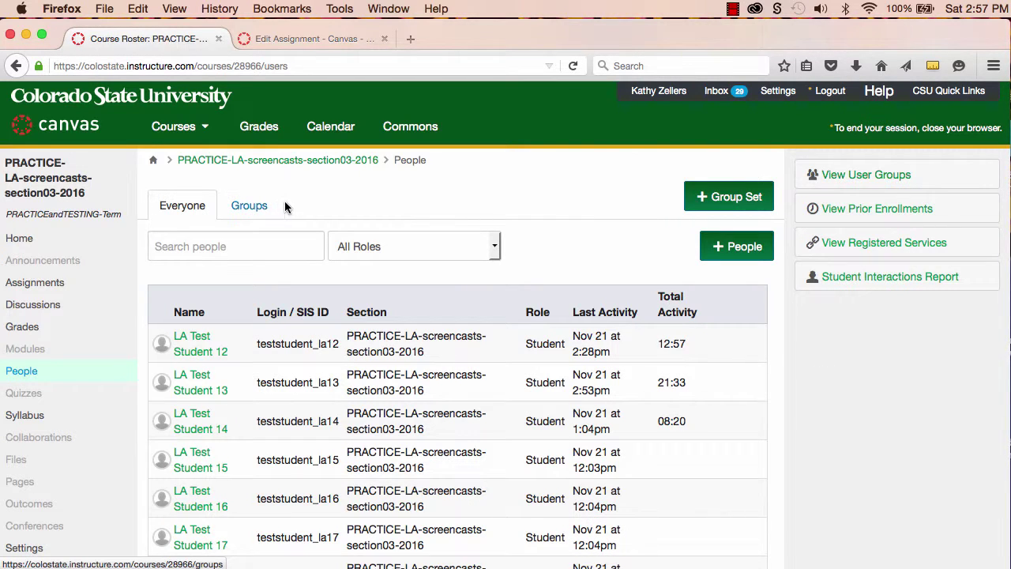
{"action": "left_click", "coordinate": [260, 209]}
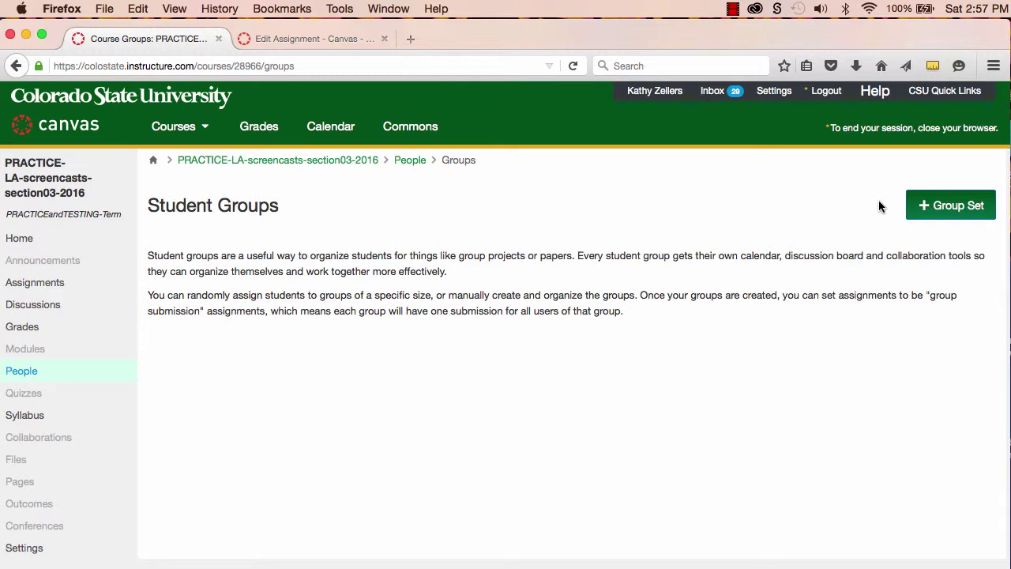
{"action": "left_click", "coordinate": [956, 203]}
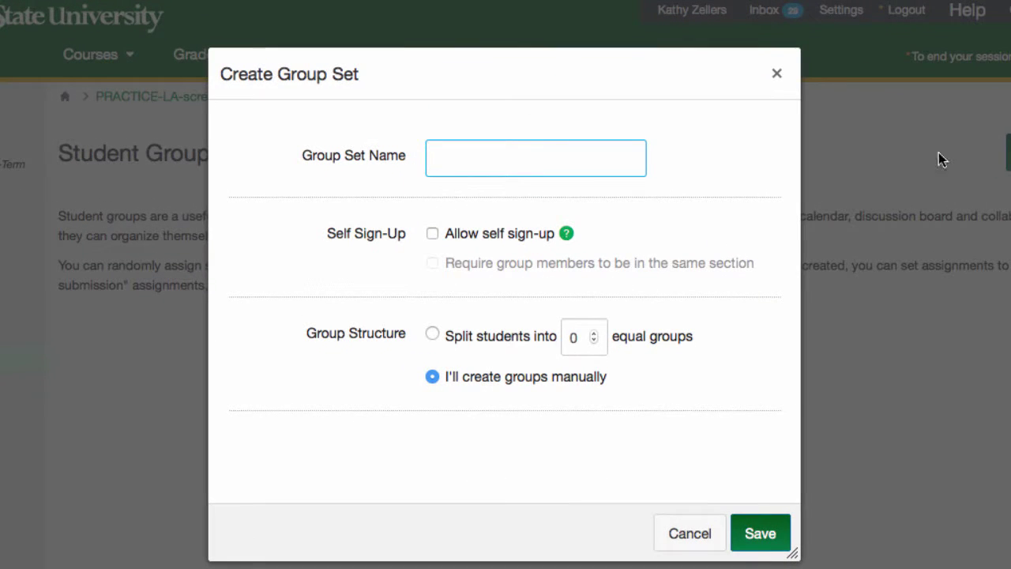
- Create and save the 'Final Project - Group Assignment' group set, then open its tab
{"action": "left_click", "coordinate": [568, 158]}
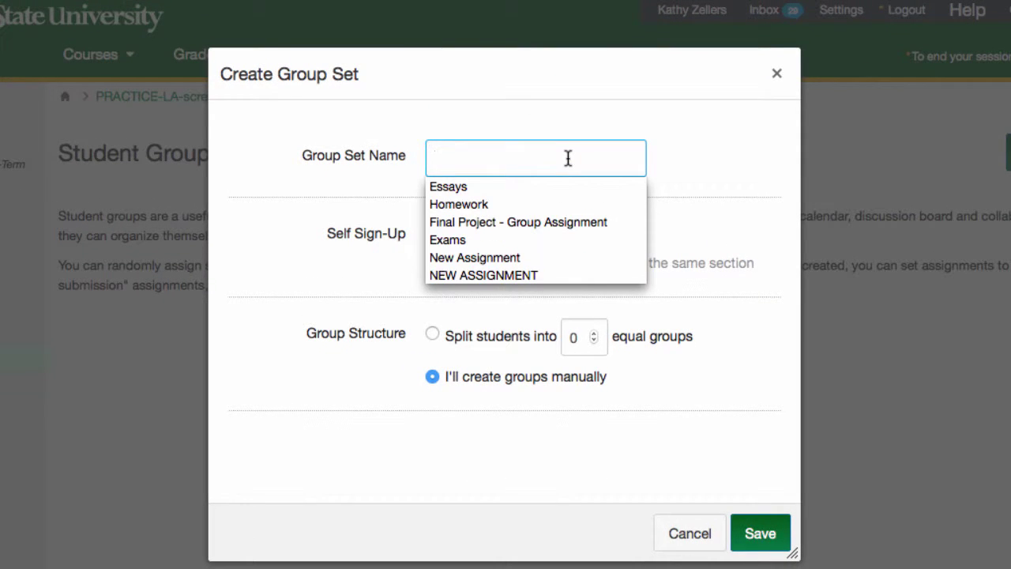
{"action": "type", "text": "f"}
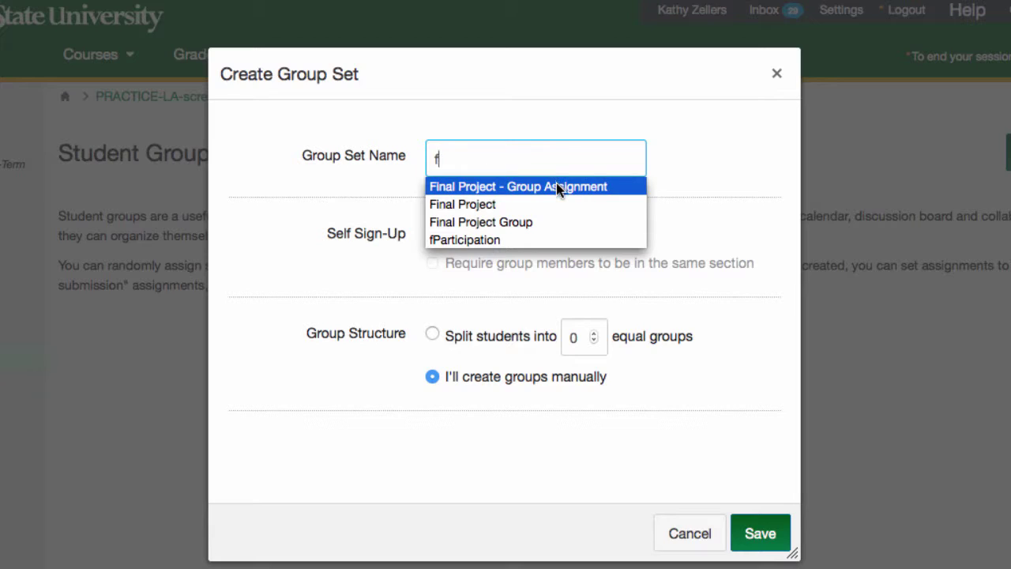
{"action": "left_click", "coordinate": [556, 186]}
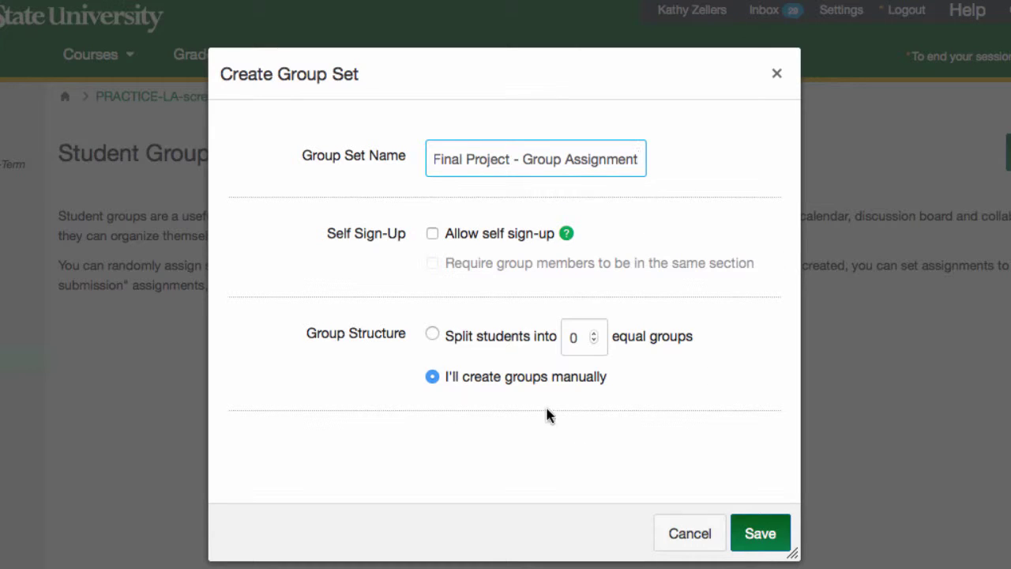
{"action": "left_click", "coordinate": [762, 535]}
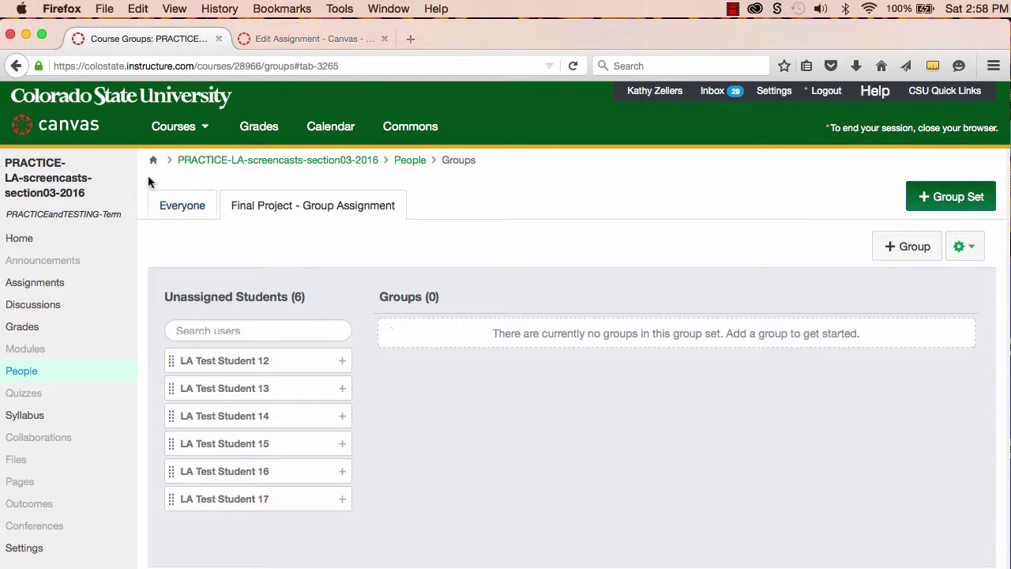
{"action": "left_click", "coordinate": [182, 205]}
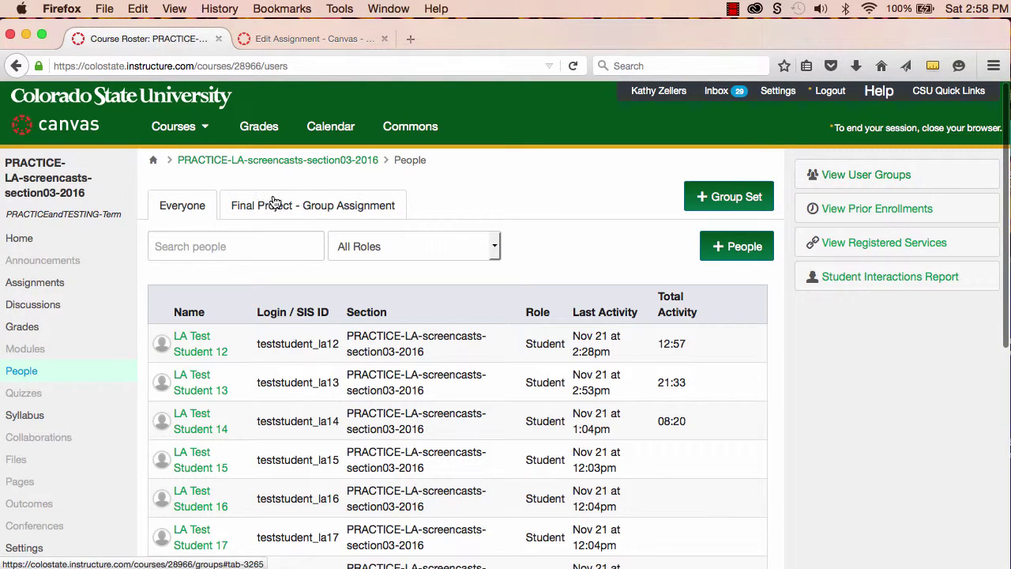
{"action": "left_click", "coordinate": [274, 203]}
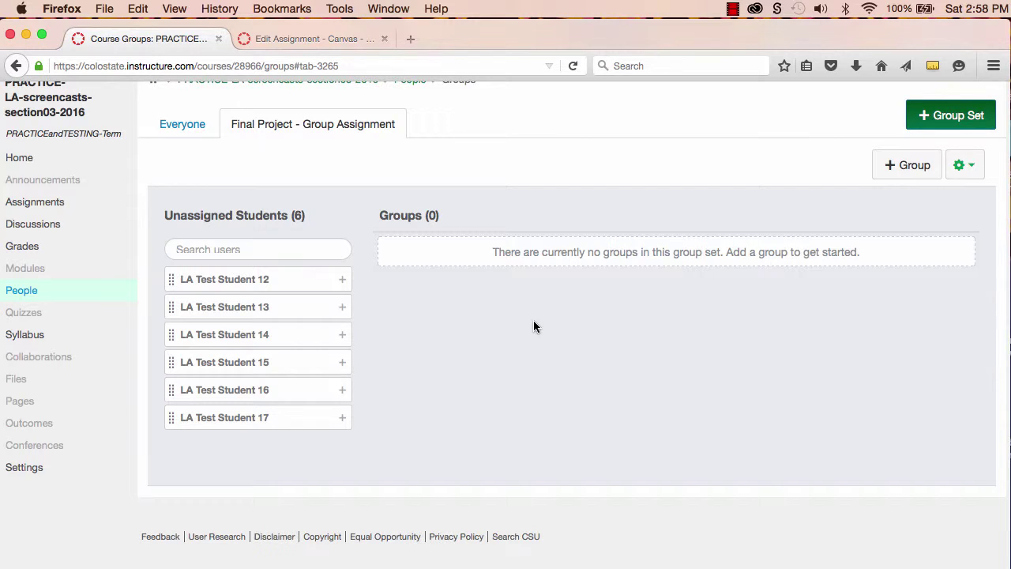
- Add and save three groups named Group 1, Group 2 and Group 3
{"action": "left_click", "coordinate": [900, 165]}
{"action": "type", "text": "g"}
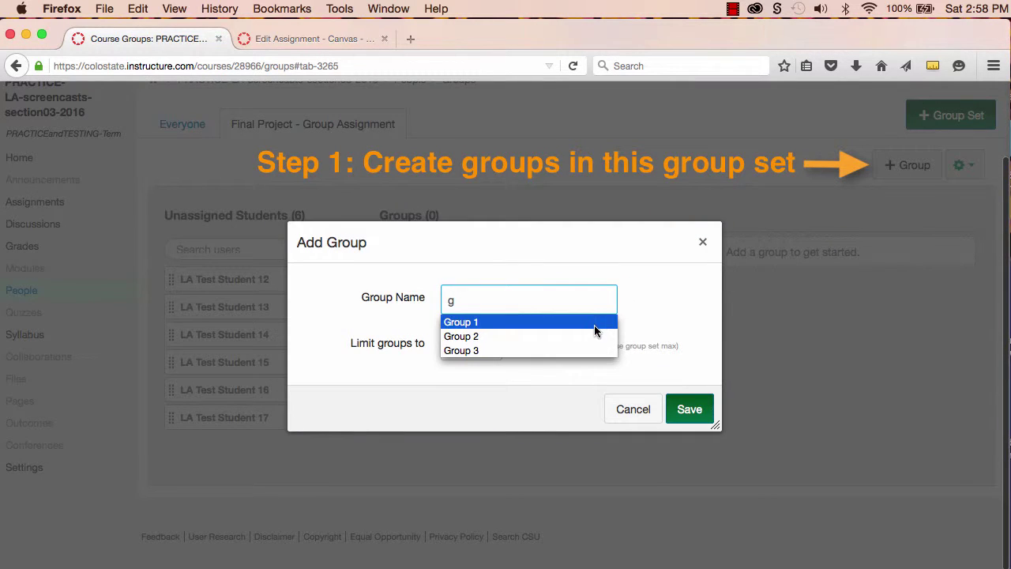
{"action": "left_click", "coordinate": [597, 322]}
{"action": "left_click", "coordinate": [687, 406]}
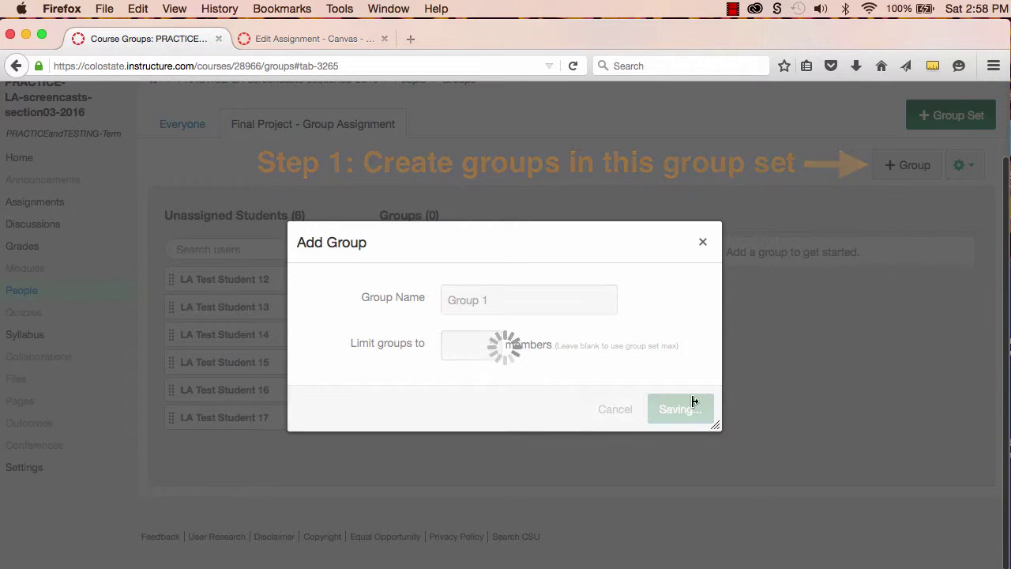
{"action": "left_click", "coordinate": [891, 165]}
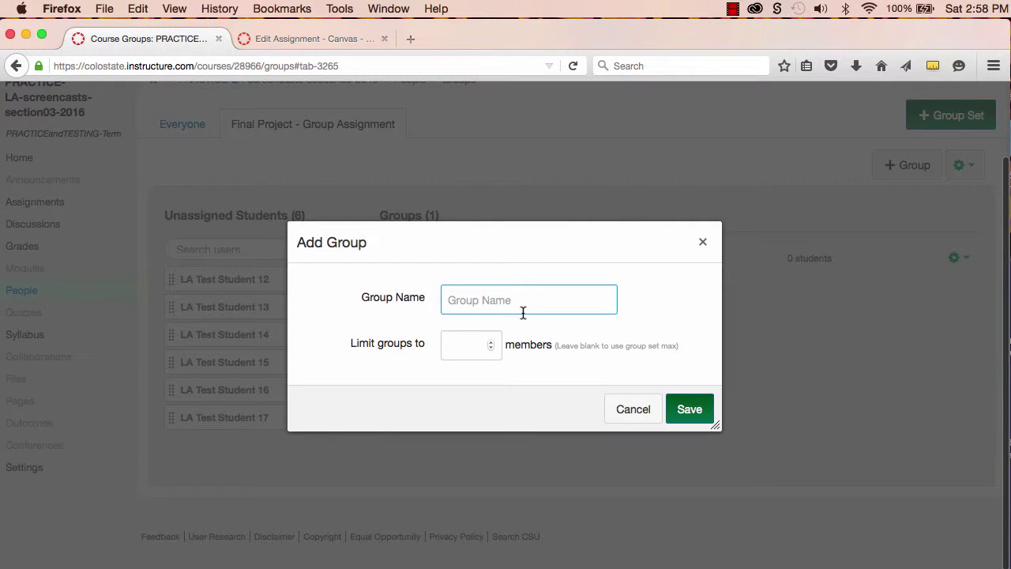
{"action": "type", "text": "g"}
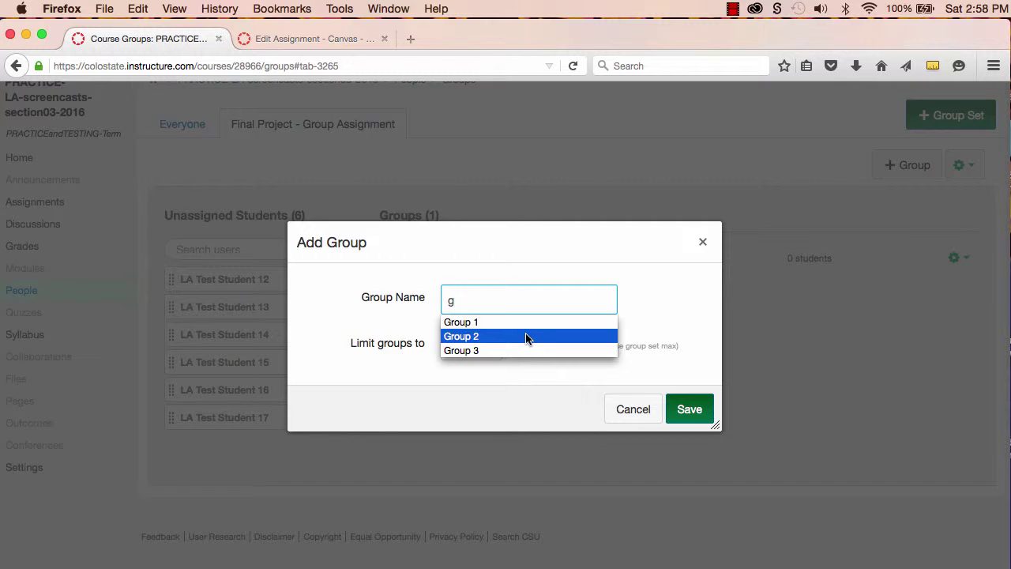
{"action": "left_click", "coordinate": [526, 337]}
{"action": "left_click", "coordinate": [681, 408]}
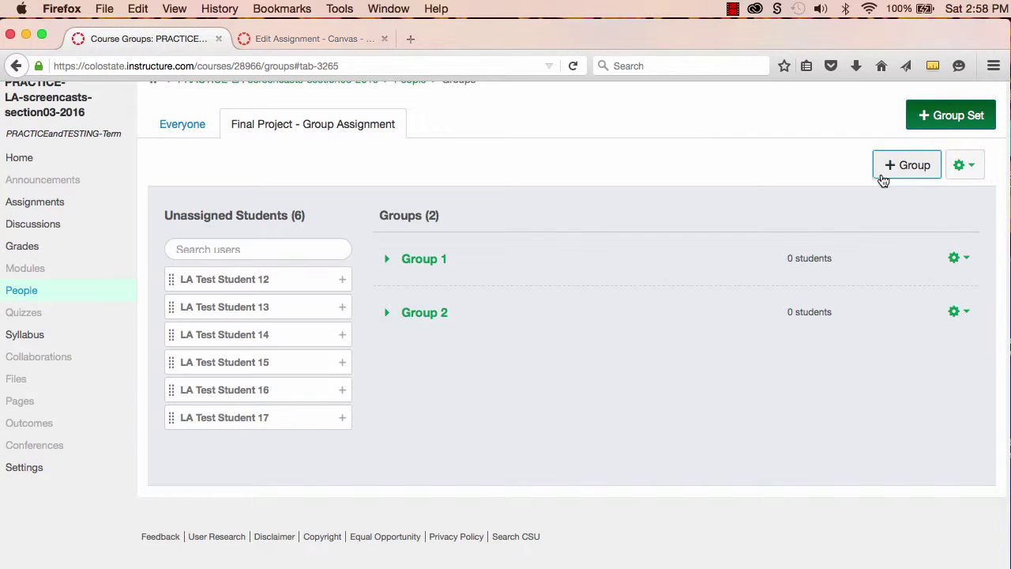
{"action": "left_click", "coordinate": [902, 166]}
{"action": "type", "text": "g"}
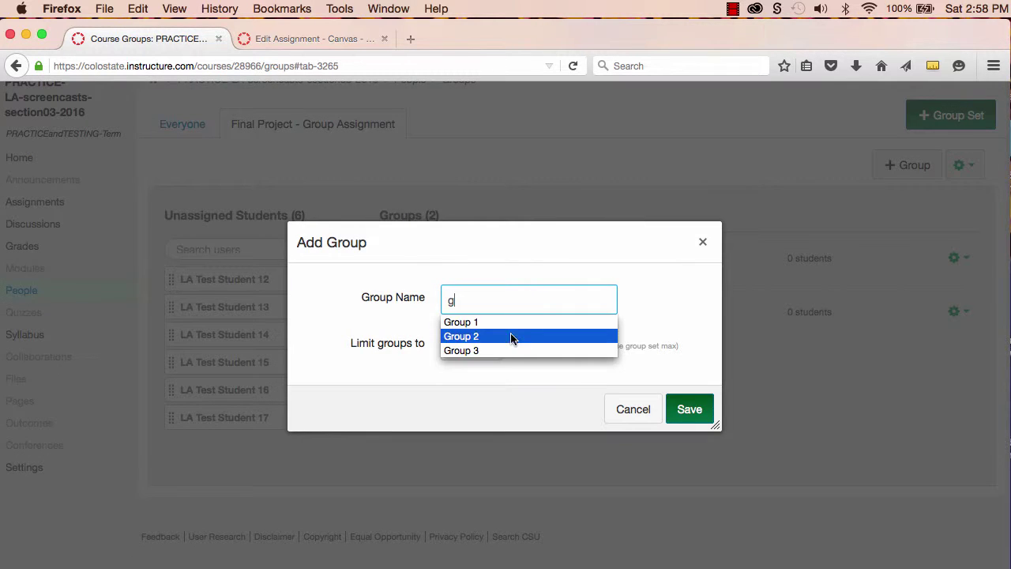
{"action": "left_click", "coordinate": [506, 350]}
{"action": "left_click", "coordinate": [692, 409]}
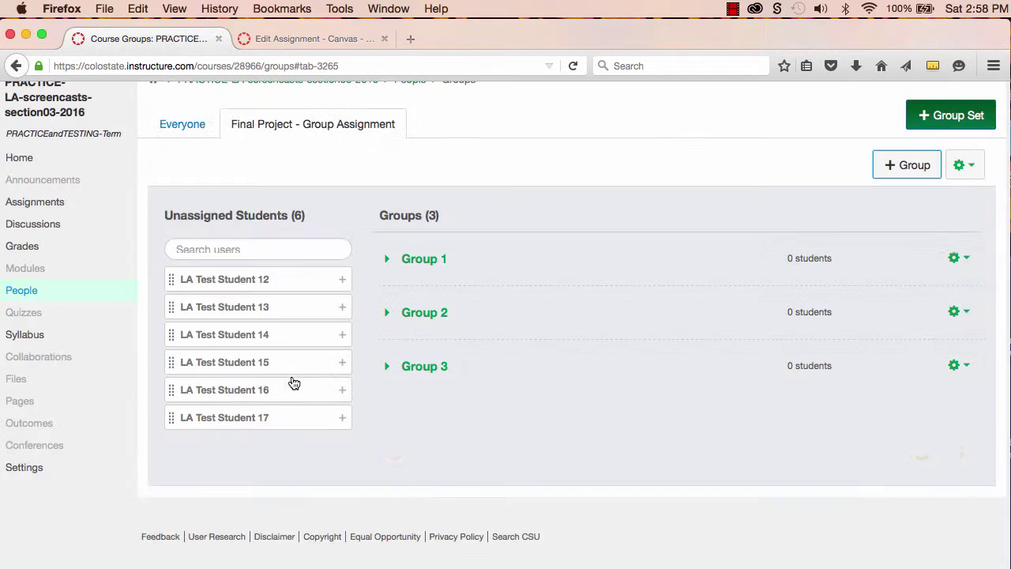
- Place Test Students 12 and 13 in Group 1, 15 in Group 2, 16 and 17 in Group 3
{"action": "left_click_drag", "start_coordinate": [282, 279], "coordinate": [417, 260]}
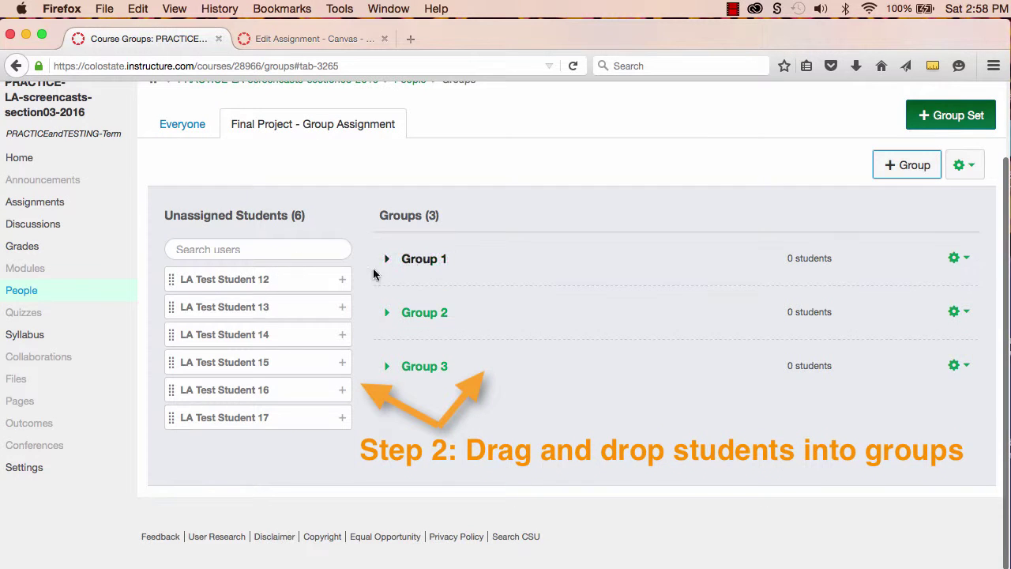
{"action": "left_click_drag", "start_coordinate": [309, 277], "coordinate": [411, 312]}
{"action": "left_click_drag", "start_coordinate": [320, 271], "coordinate": [523, 315]}
{"action": "left_click_drag", "start_coordinate": [323, 282], "coordinate": [453, 365]}
{"action": "left_click_drag", "start_coordinate": [309, 292], "coordinate": [505, 359]}
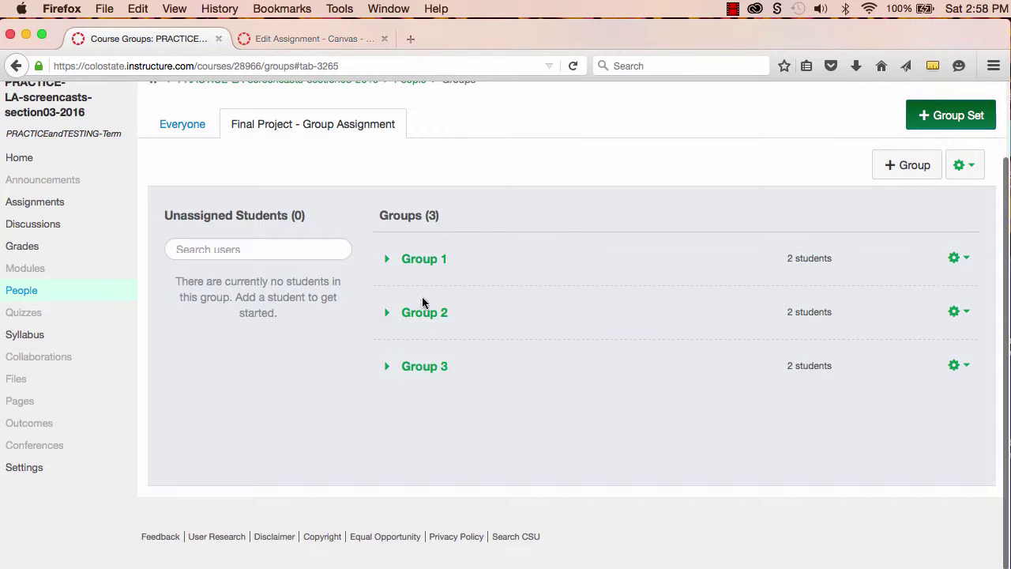
- Expand Groups 1, 2 and 3 to verify their members, then go to the Assignments list
{"action": "left_click", "coordinate": [389, 262]}
{"action": "left_click", "coordinate": [389, 365]}
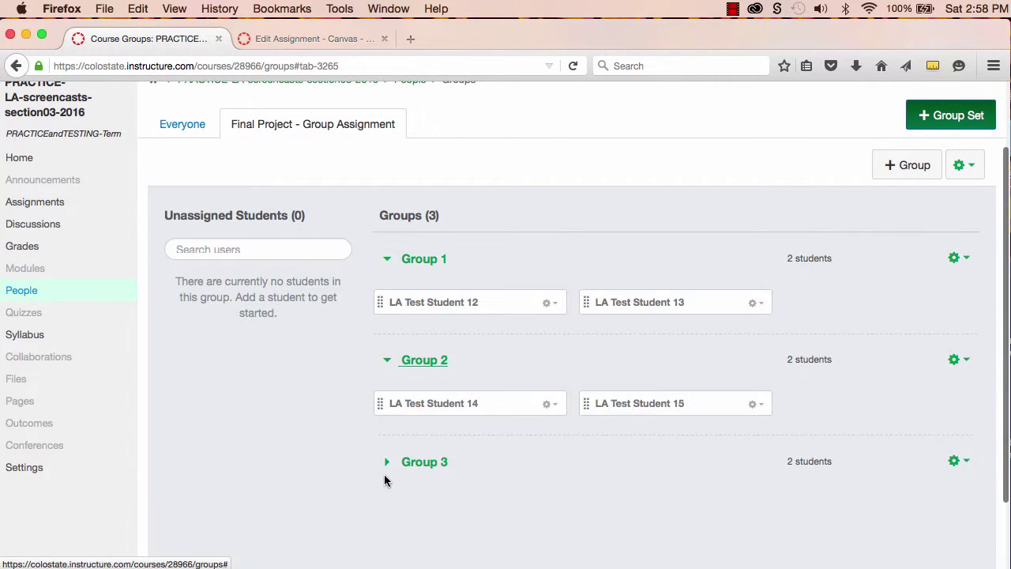
{"action": "left_click", "coordinate": [387, 461]}
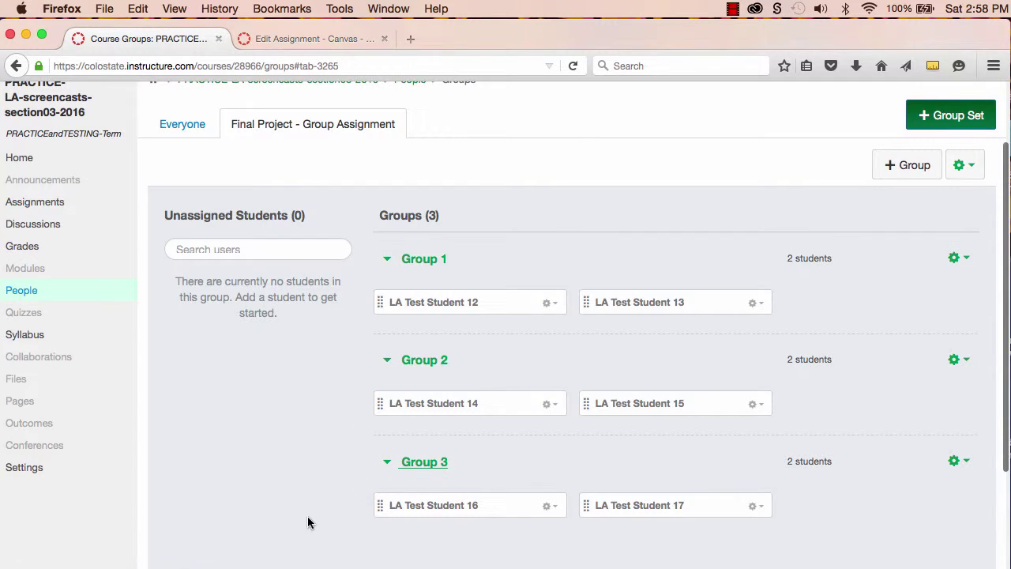
{"action": "scroll", "coordinate": [308, 521], "scroll_direction": "down", "scroll_amount": 1}
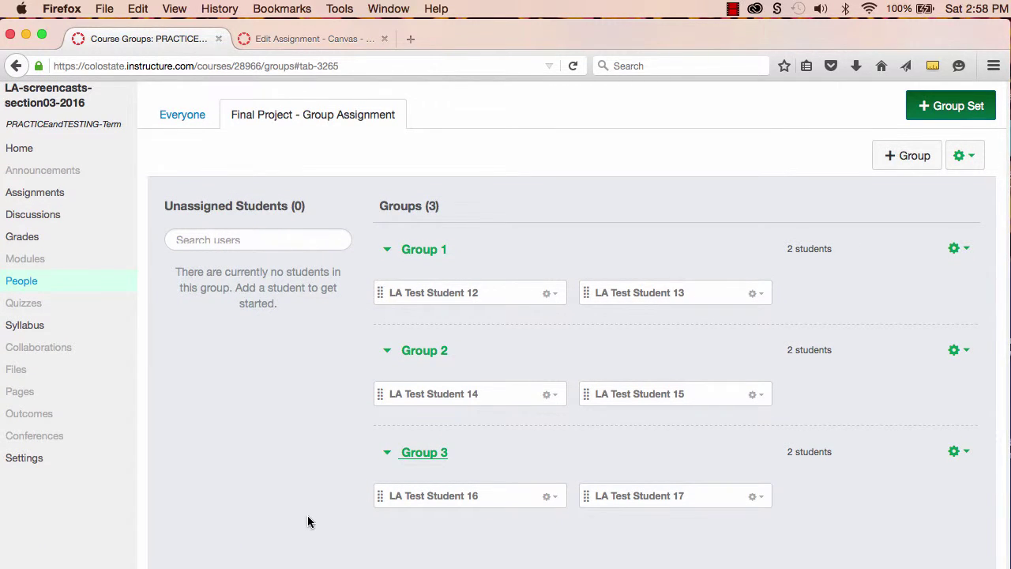
{"action": "left_click", "coordinate": [16, 195]}
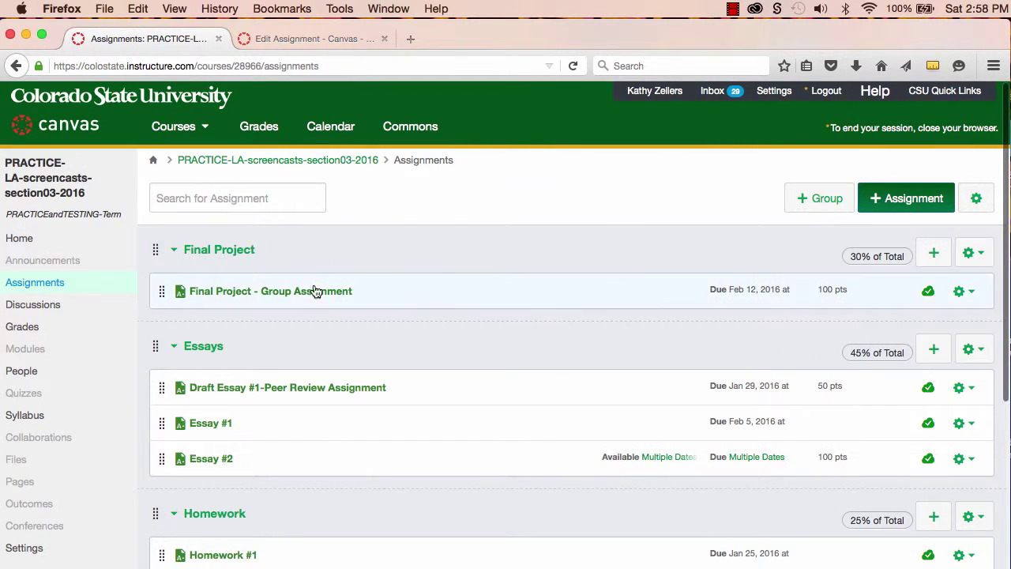
- Open the Final Project assignment for editing
{"action": "left_click", "coordinate": [303, 293]}
{"action": "left_click", "coordinate": [702, 204]}
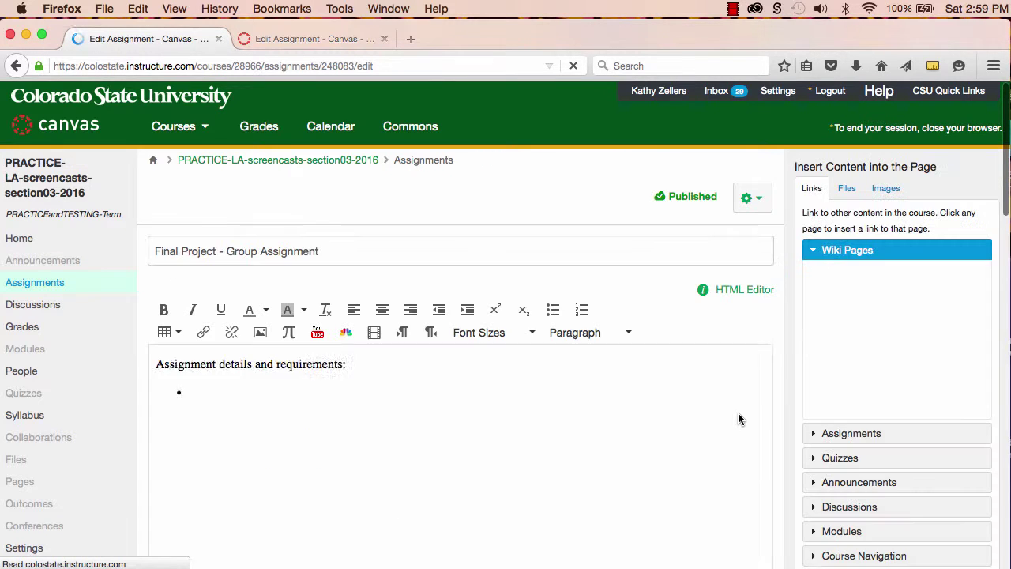
{"action": "scroll", "coordinate": [308, 328], "scroll_direction": "down", "scroll_amount": 10}
- Make it a group assignment using the 'Final Project - Group Assignment' set, graded individually, and save
{"action": "left_click", "coordinate": [304, 323]}
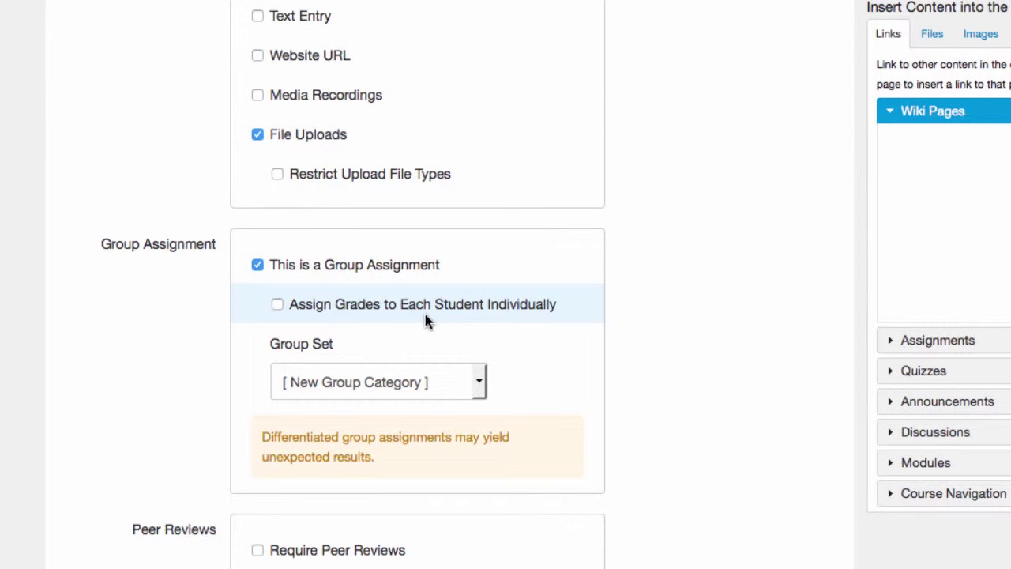
{"action": "left_click", "coordinate": [421, 385]}
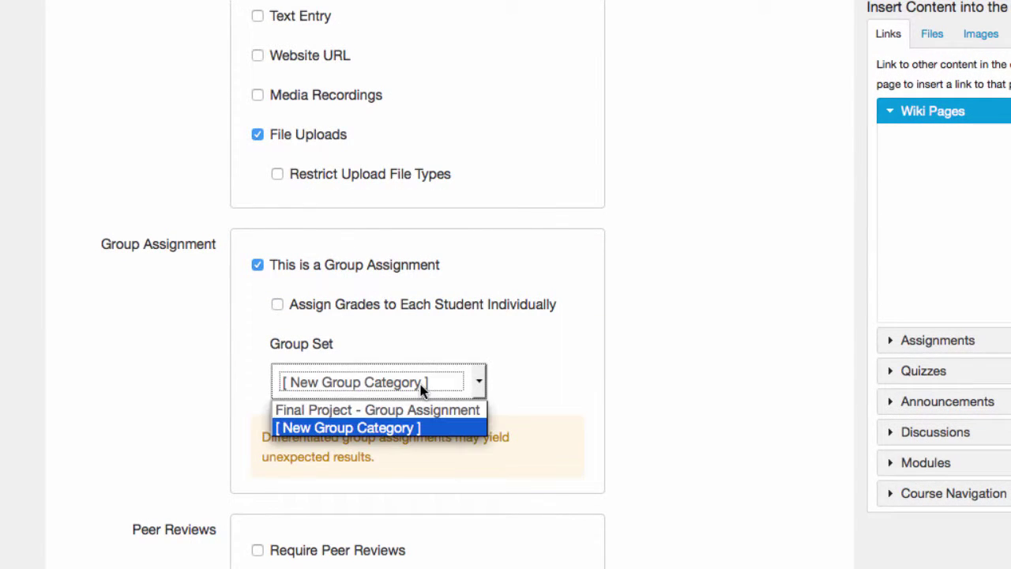
{"action": "left_click", "coordinate": [417, 410]}
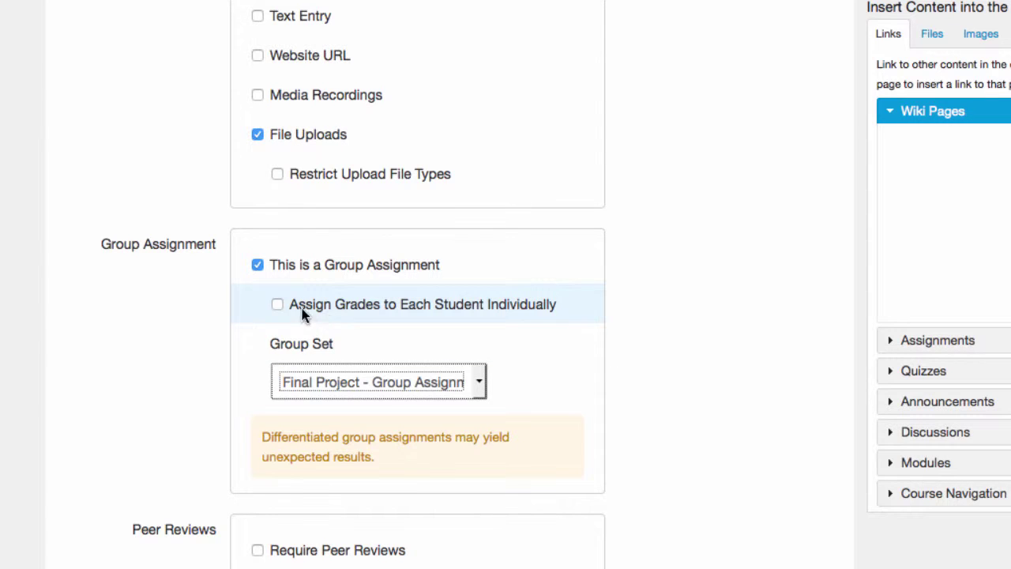
{"action": "left_click", "coordinate": [278, 306]}
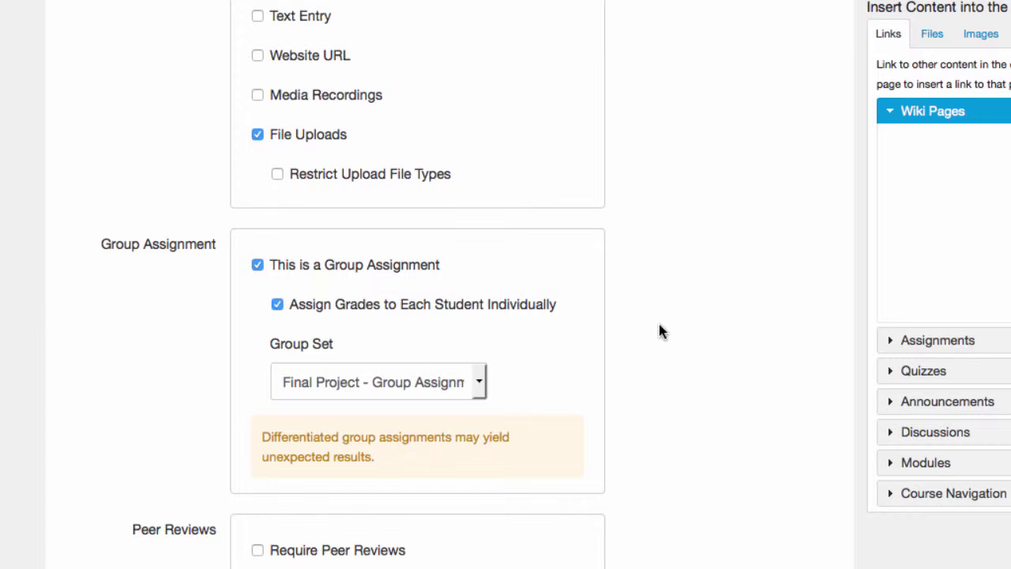
{"action": "scroll", "coordinate": [660, 326], "scroll_direction": "down", "scroll_amount": 1}
{"action": "scroll", "coordinate": [660, 326], "scroll_direction": "down", "scroll_amount": 5}
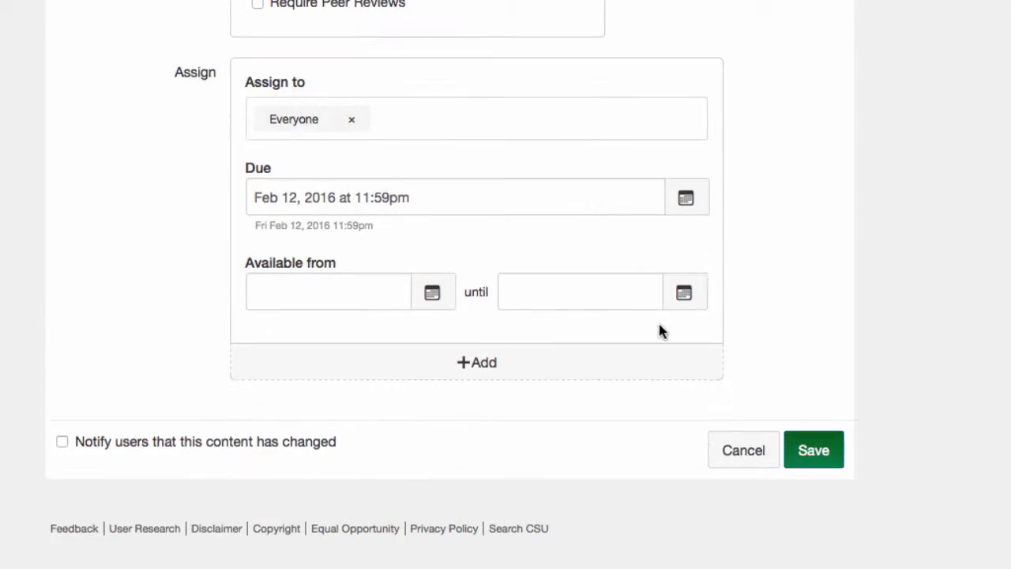
{"action": "left_click", "coordinate": [819, 446]}
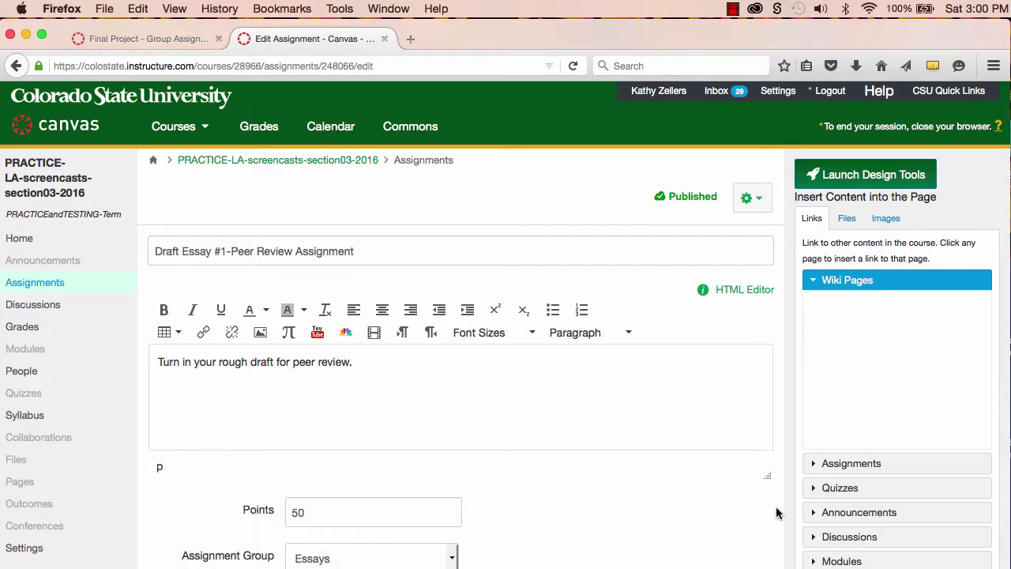
- Require peer reviews on Draft Essay #1, assigned automatically with 1 review per user
{"action": "scroll", "coordinate": [775, 512], "scroll_direction": "down", "scroll_amount": 10}
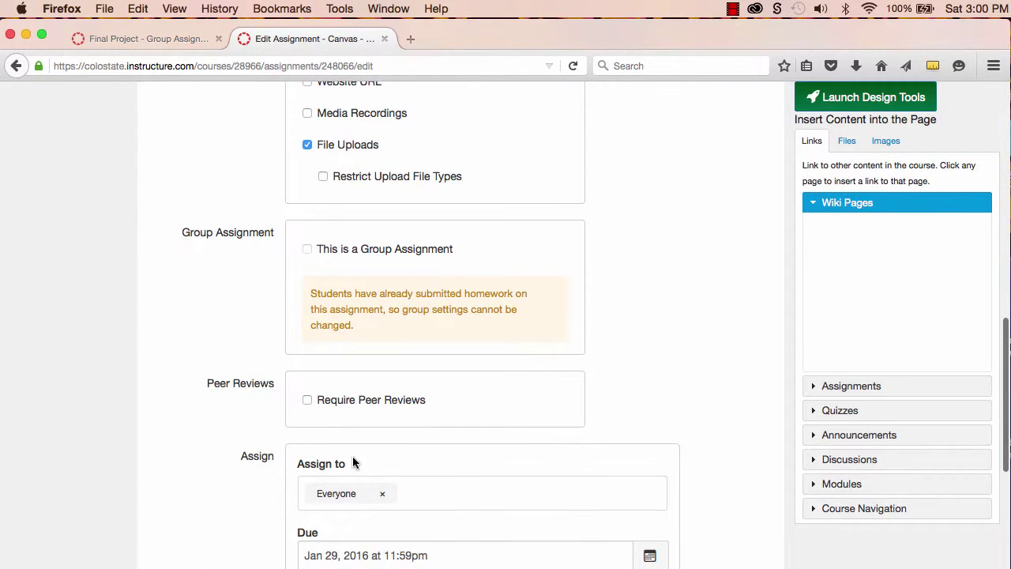
{"action": "left_click", "coordinate": [307, 401]}
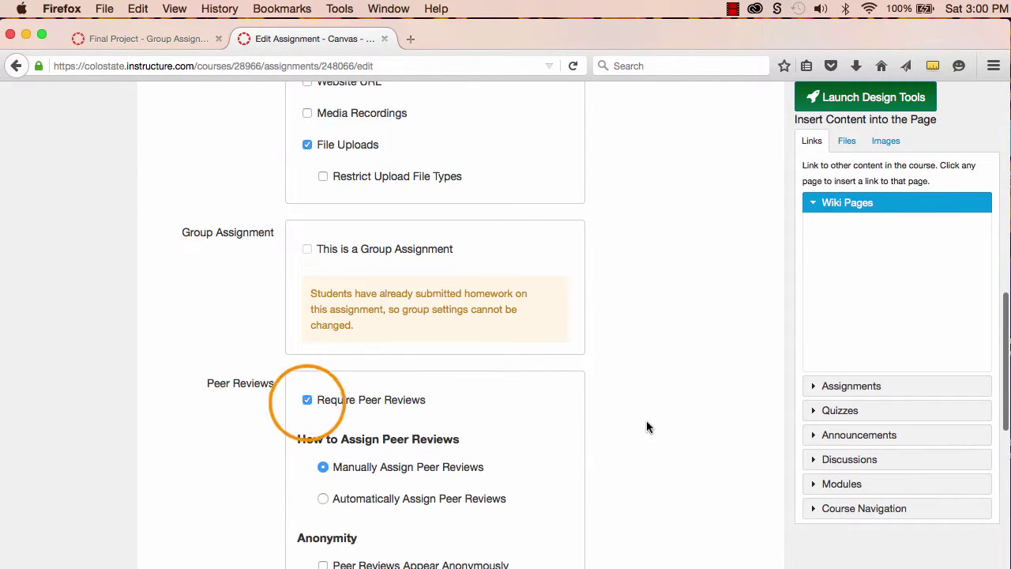
{"action": "scroll", "coordinate": [646, 426], "scroll_direction": "down", "scroll_amount": 5}
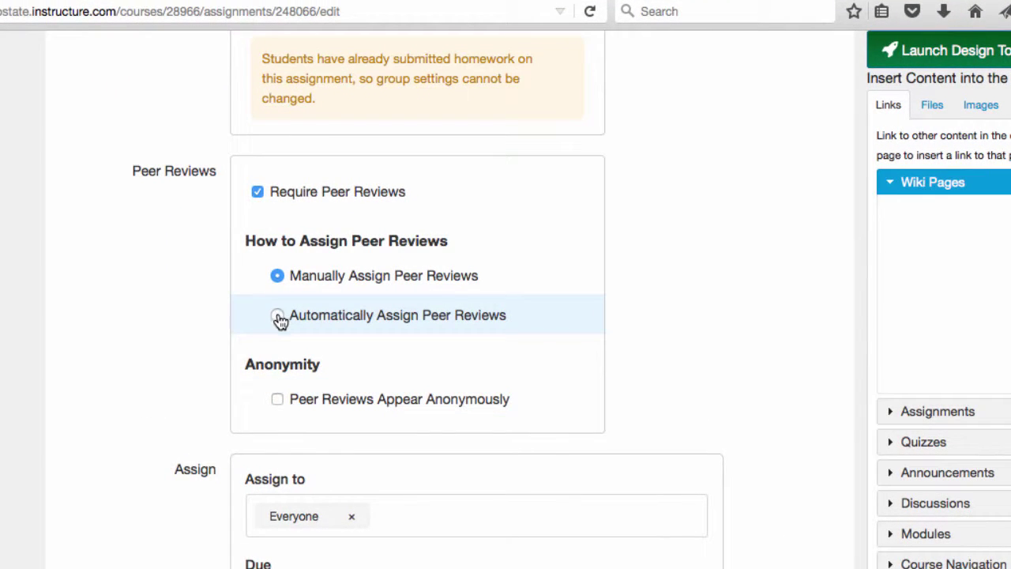
{"action": "left_click", "coordinate": [278, 316]}
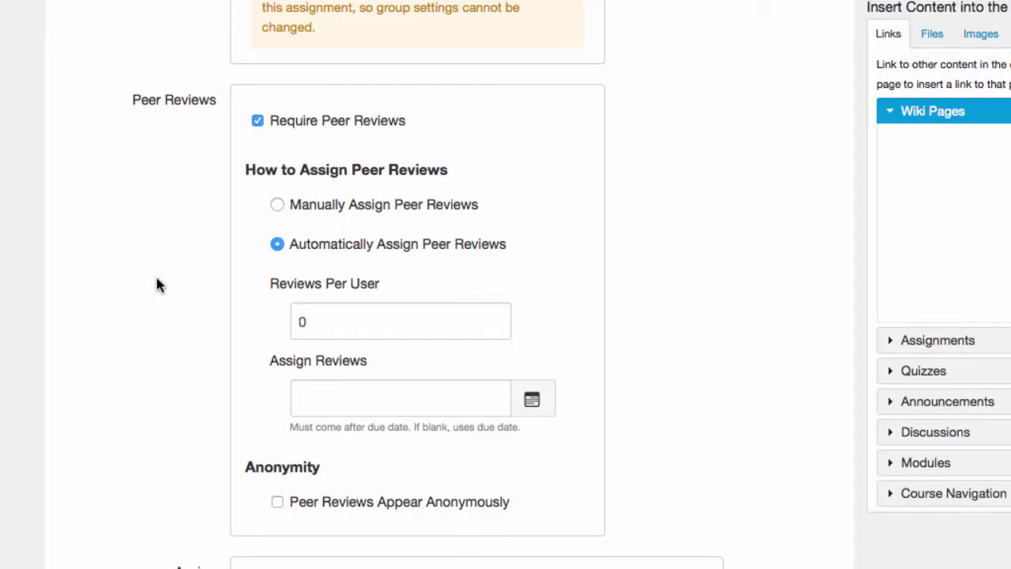
{"action": "left_click", "coordinate": [338, 320]}
{"action": "left_click_drag", "start_coordinate": [338, 321], "coordinate": [286, 323]}
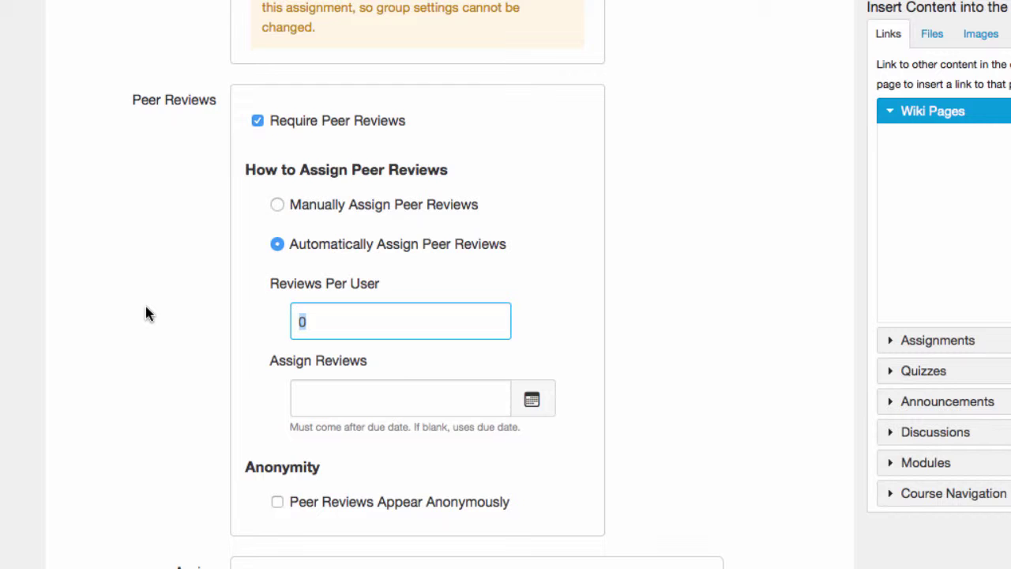
{"action": "type", "text": "1"}
{"action": "scroll", "coordinate": [147, 315], "scroll_direction": "down", "scroll_amount": 5}
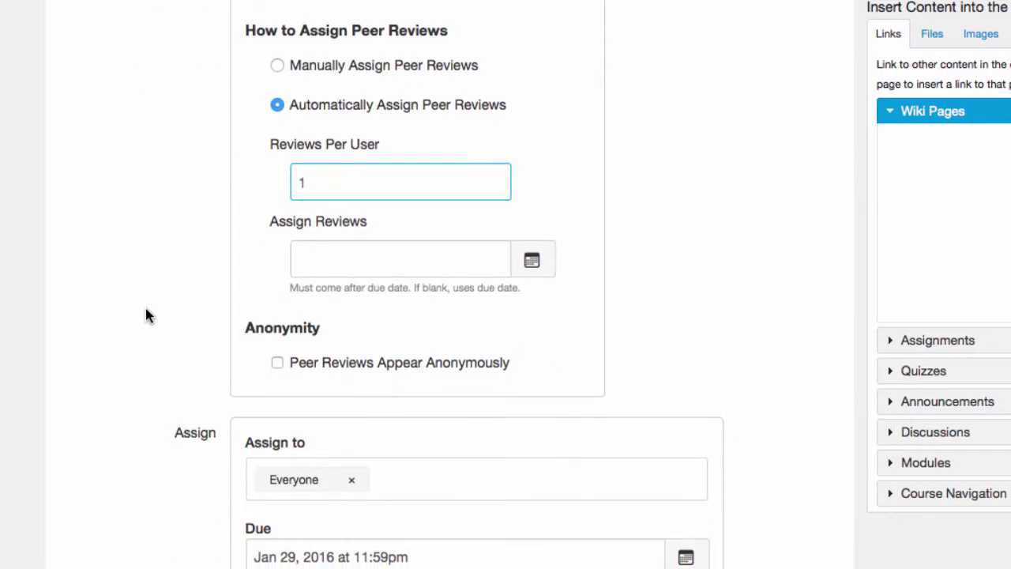
- Browse the review date calendar to January 2016 but leave the date blank
{"action": "left_click", "coordinate": [536, 210]}
{"action": "left_click", "coordinate": [510, 241]}
{"action": "left_click", "coordinate": [510, 241]}
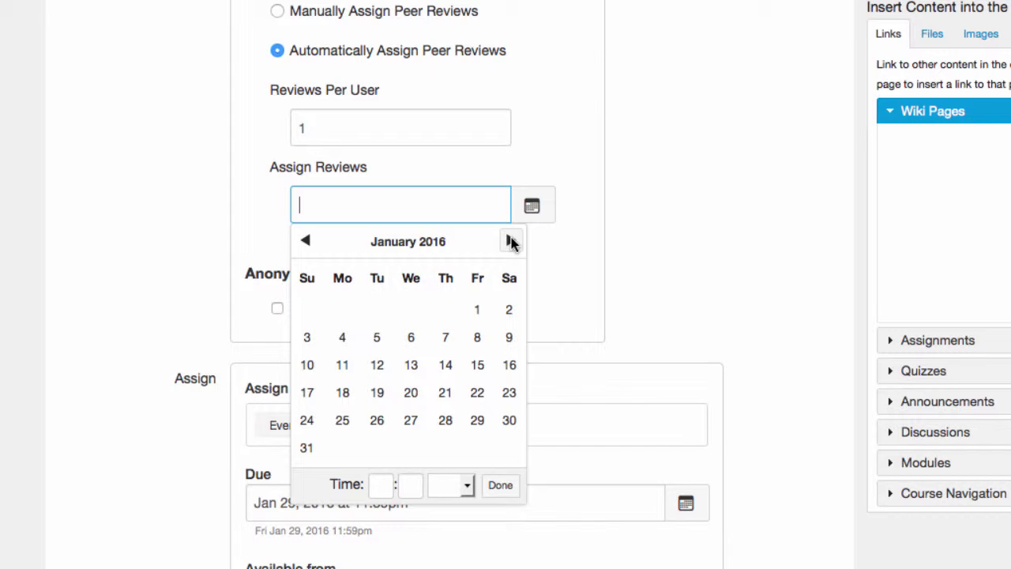
{"action": "left_click", "coordinate": [500, 484]}
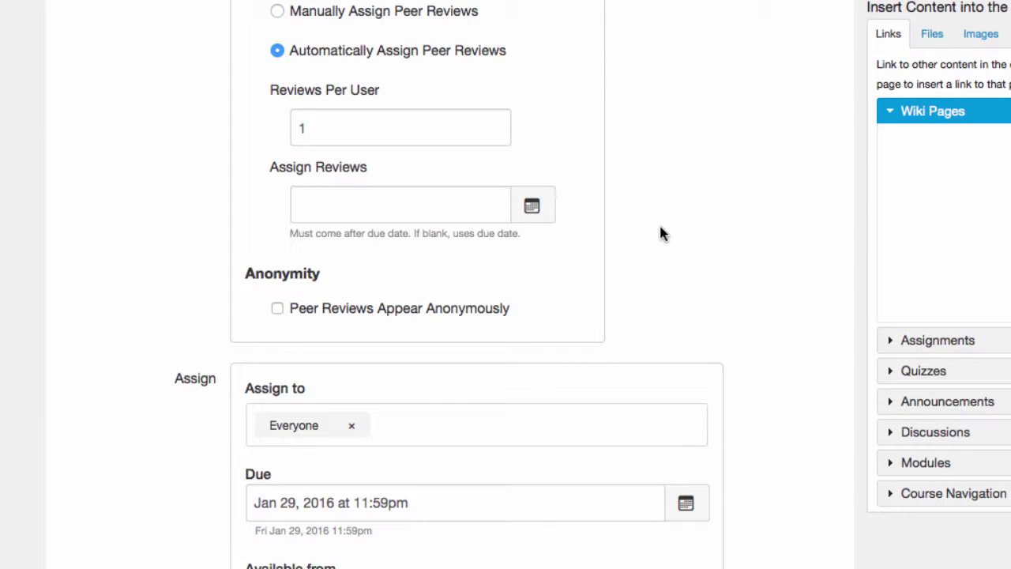
- Leave anonymous peer reviews off and save the Draft Essay #1 assignment
{"action": "left_click", "coordinate": [280, 310]}
{"action": "left_click", "coordinate": [278, 311]}
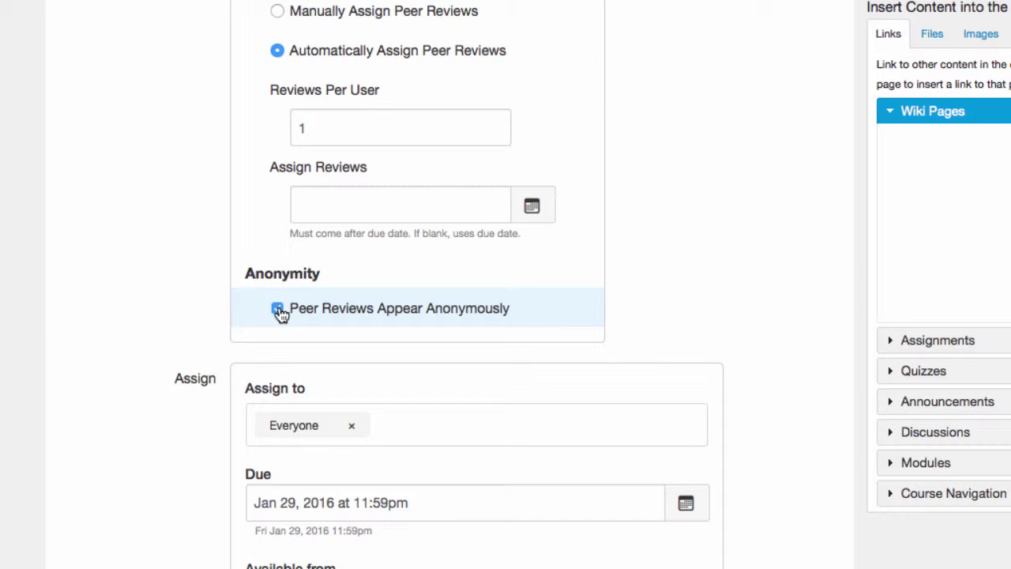
{"action": "scroll", "coordinate": [795, 275], "scroll_direction": "down", "scroll_amount": 3}
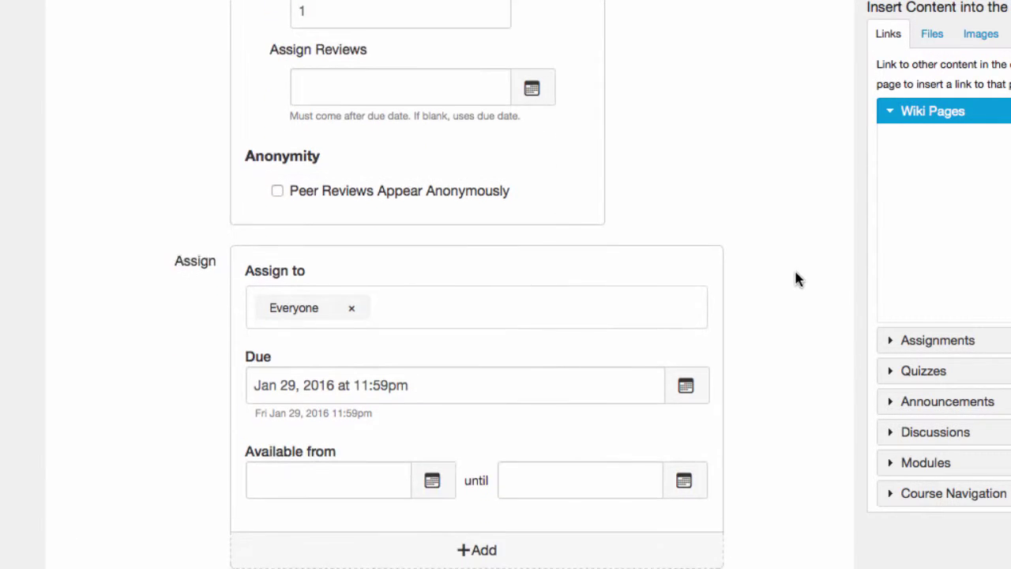
{"action": "scroll", "coordinate": [796, 277], "scroll_direction": "down", "scroll_amount": 3}
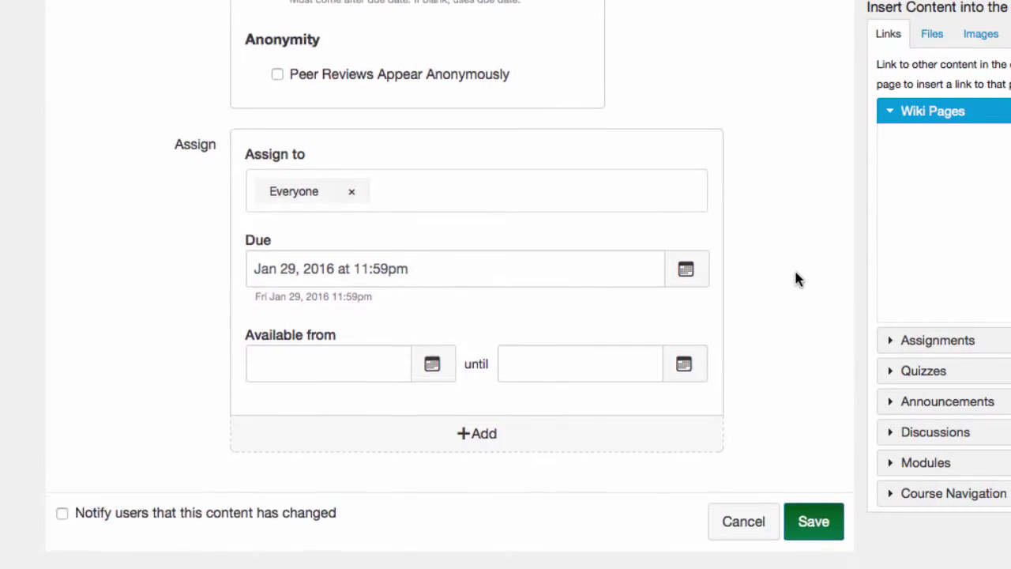
{"action": "left_click", "coordinate": [813, 517]}
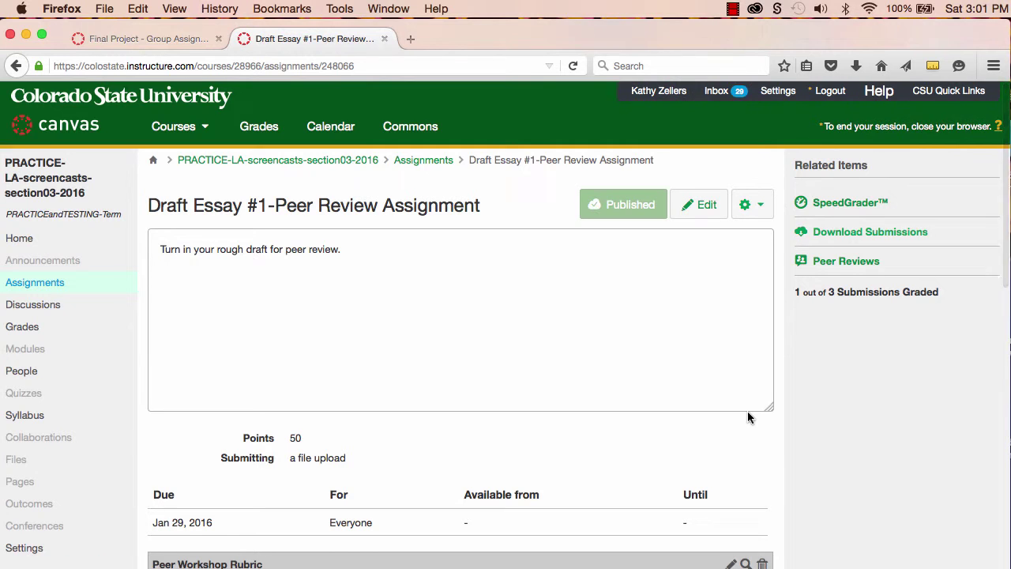
- On the Peer Reviews page, assign Test Student 13's draft to Test Student 12 for review
{"action": "left_click", "coordinate": [849, 262]}
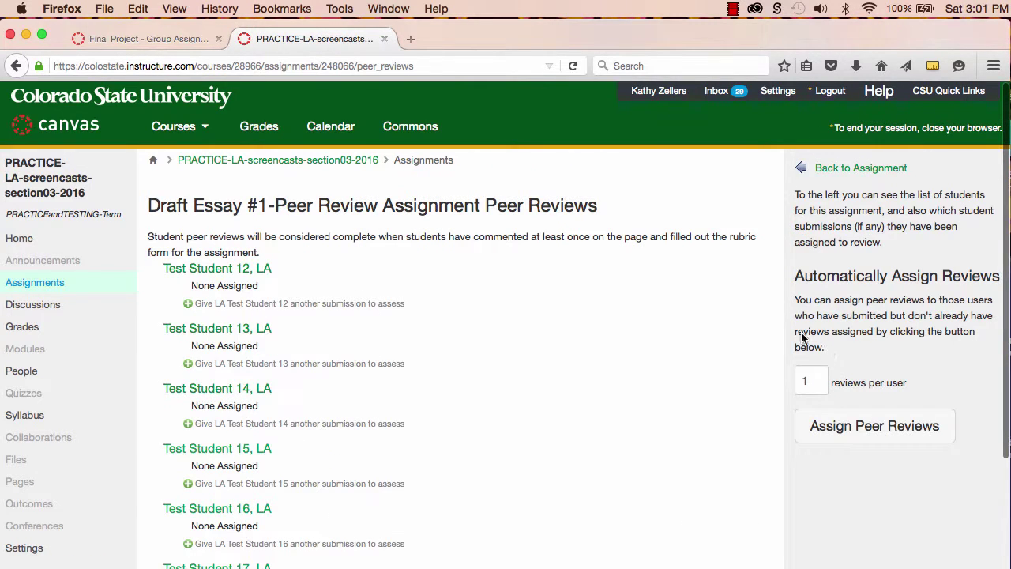
{"action": "scroll", "coordinate": [574, 297], "scroll_direction": "down", "scroll_amount": 2}
{"action": "scroll", "coordinate": [575, 297], "scroll_direction": "down", "scroll_amount": 1}
{"action": "scroll", "coordinate": [574, 298], "scroll_direction": "up", "scroll_amount": 3}
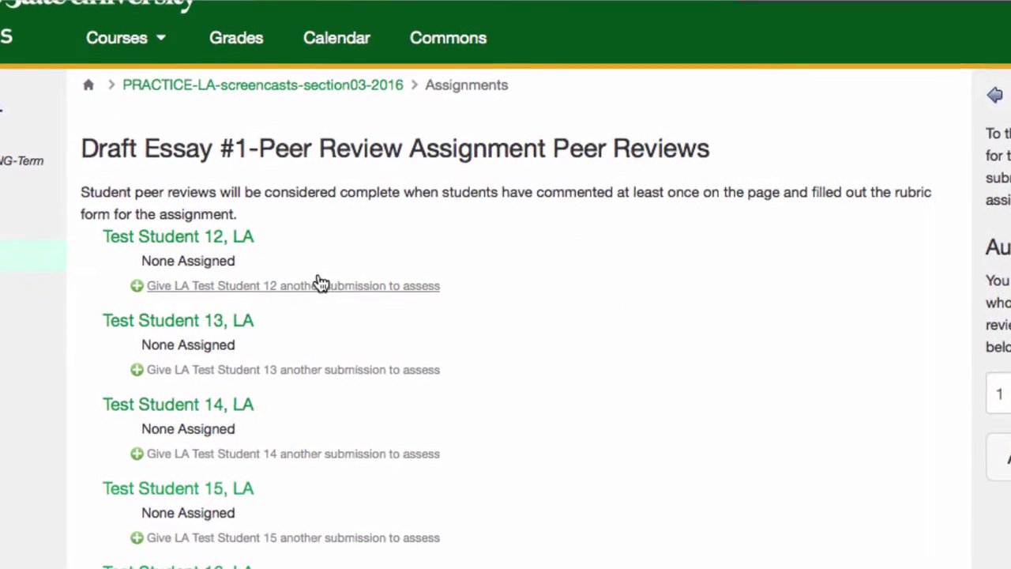
{"action": "left_click", "coordinate": [319, 288]}
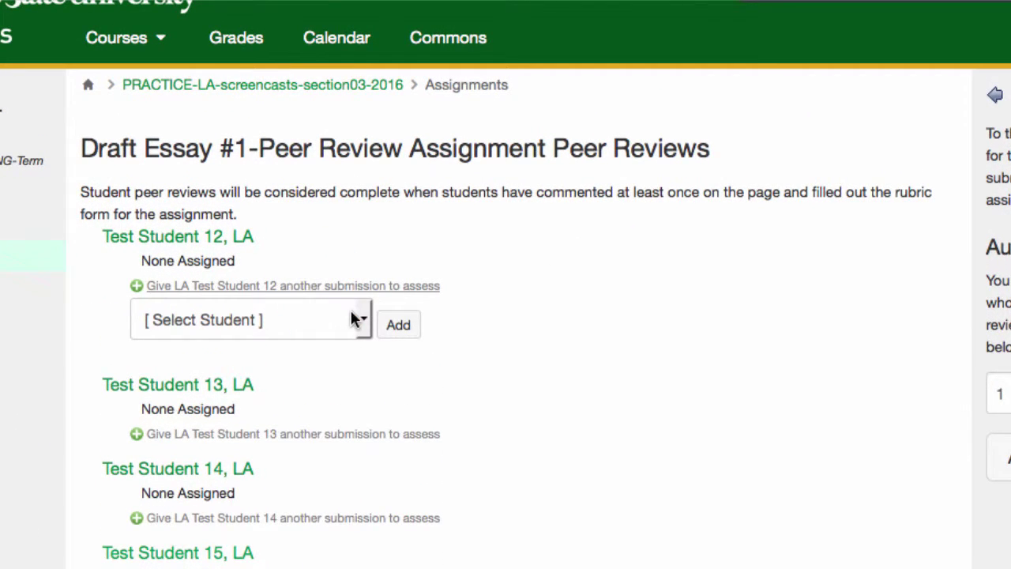
{"action": "left_click", "coordinate": [361, 319]}
{"action": "left_click", "coordinate": [282, 389]}
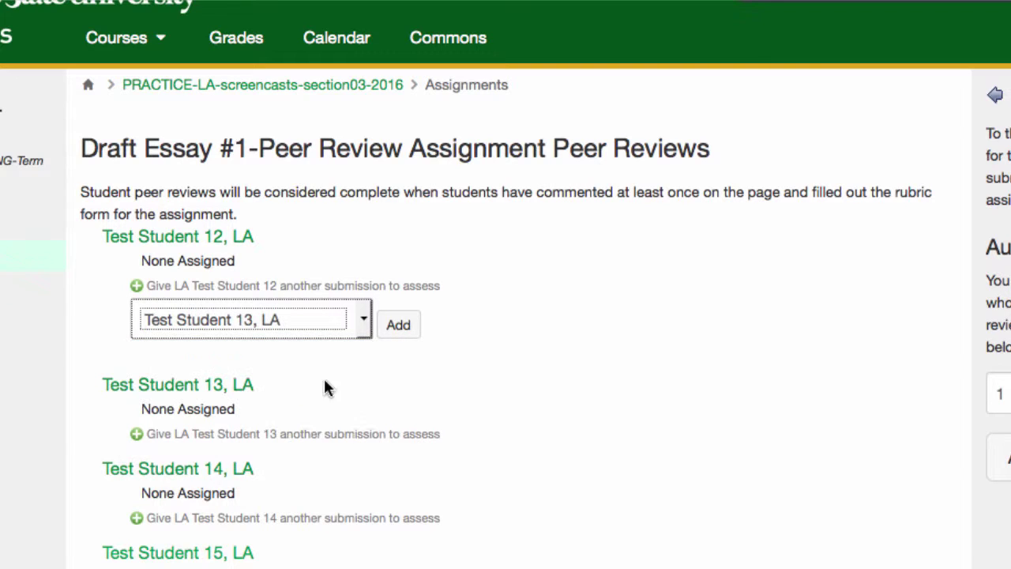
{"action": "left_click", "coordinate": [401, 327]}
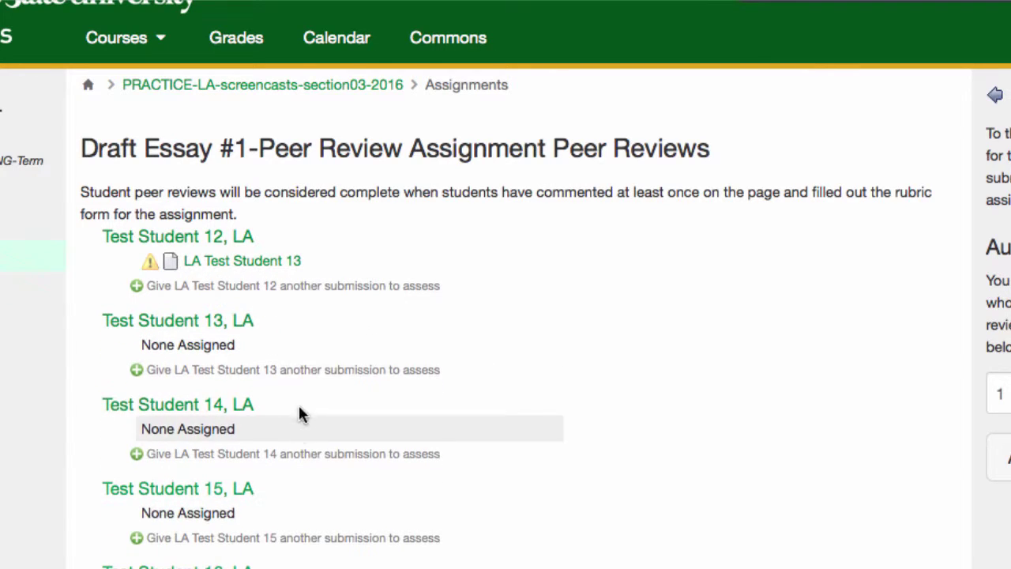
- Assign Test Student 12's draft to Test Student 13 for review
{"action": "left_click", "coordinate": [308, 376]}
{"action": "left_click", "coordinate": [331, 409]}
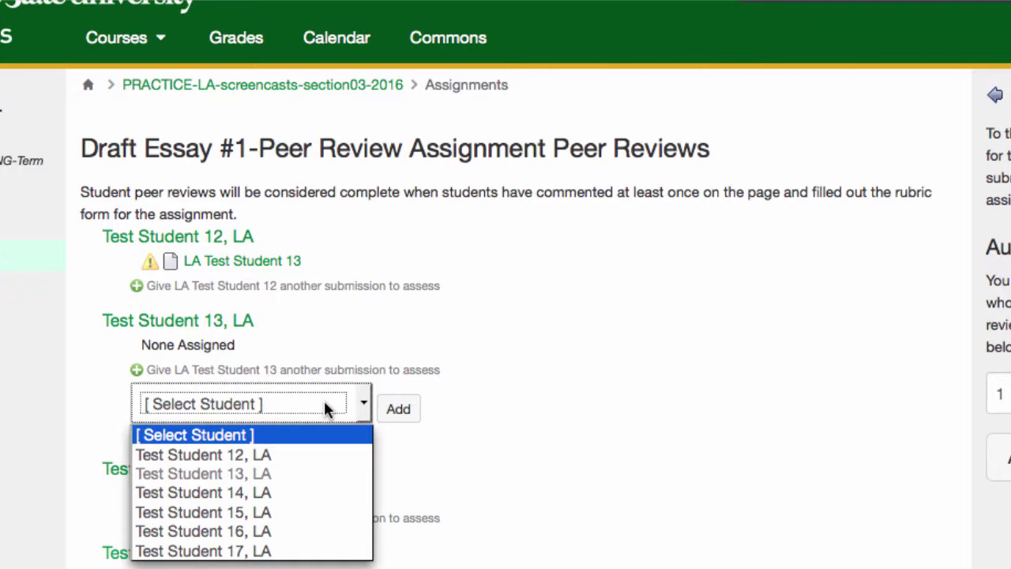
{"action": "left_click", "coordinate": [289, 456]}
{"action": "left_click", "coordinate": [400, 409]}
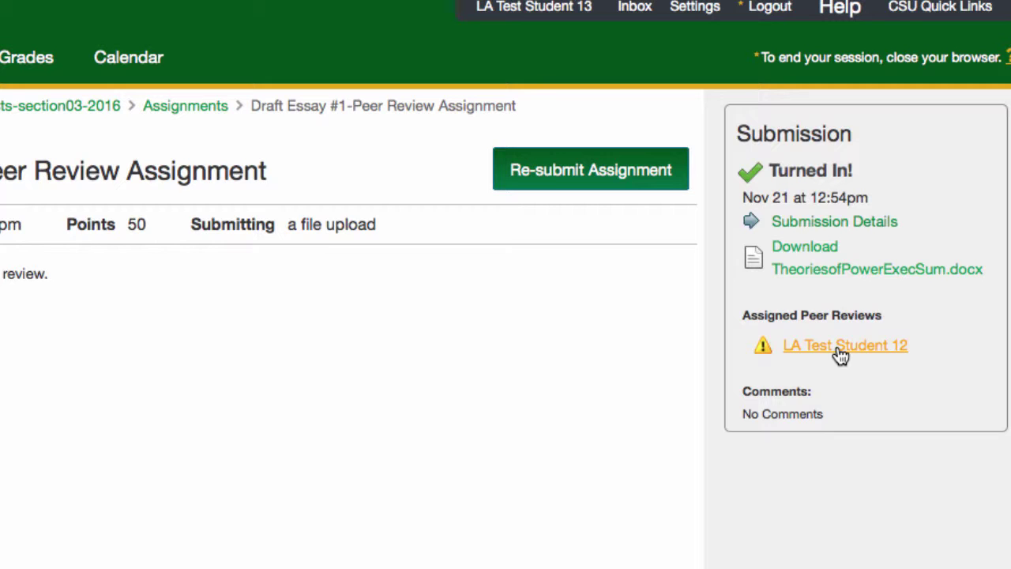
- Open the peer review of Test Student 12's ShackletonDraft.pdf and check the annotation comment types
{"action": "left_click", "coordinate": [839, 347]}
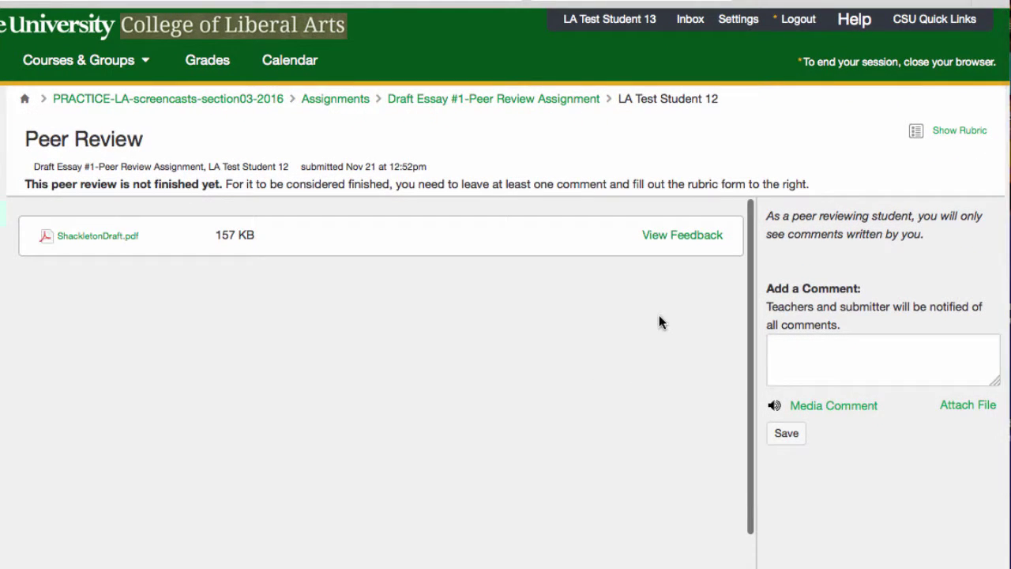
{"action": "left_click", "coordinate": [683, 238]}
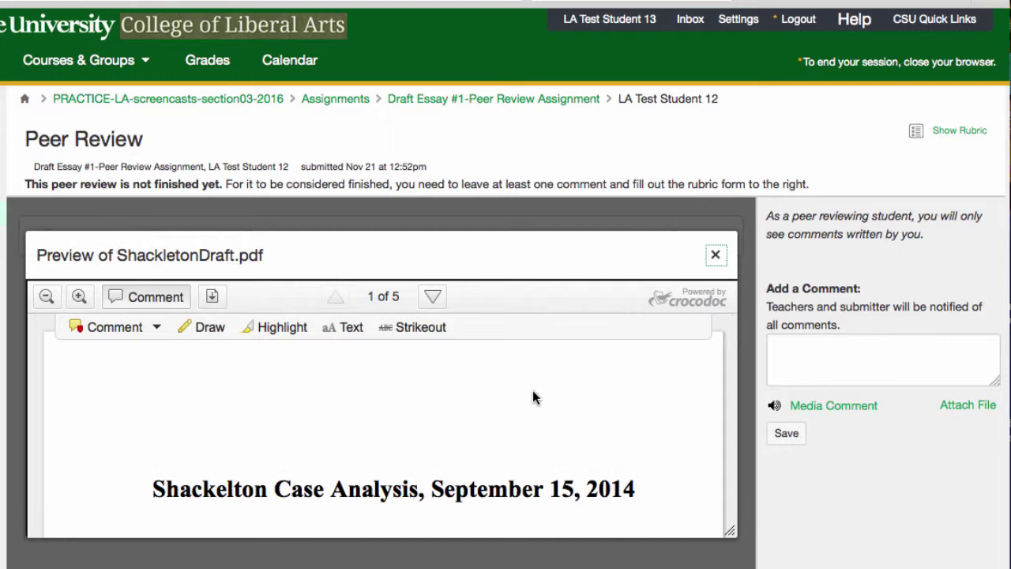
{"action": "scroll", "coordinate": [274, 402], "scroll_direction": "down", "scroll_amount": 3}
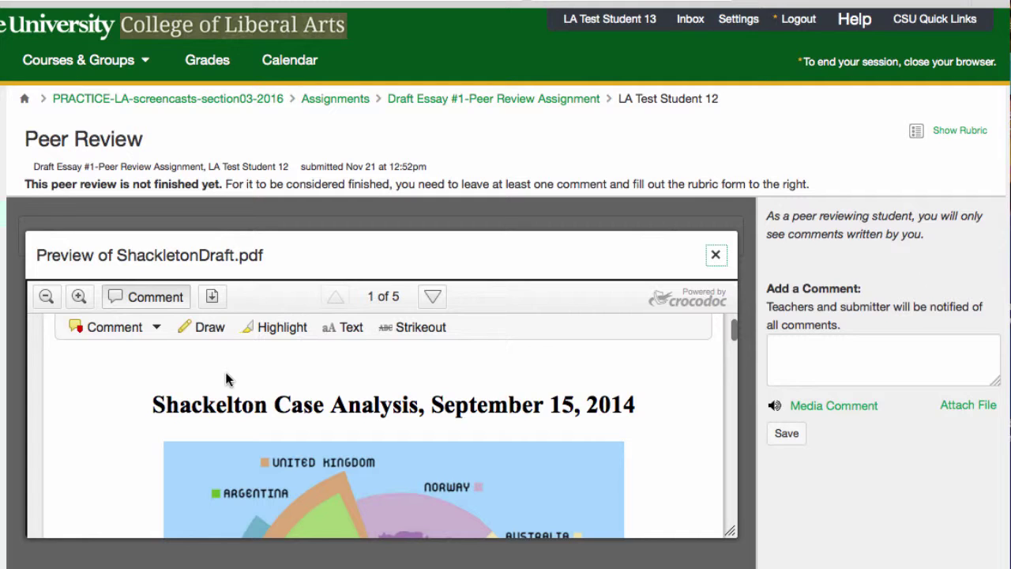
{"action": "left_click", "coordinate": [156, 327]}
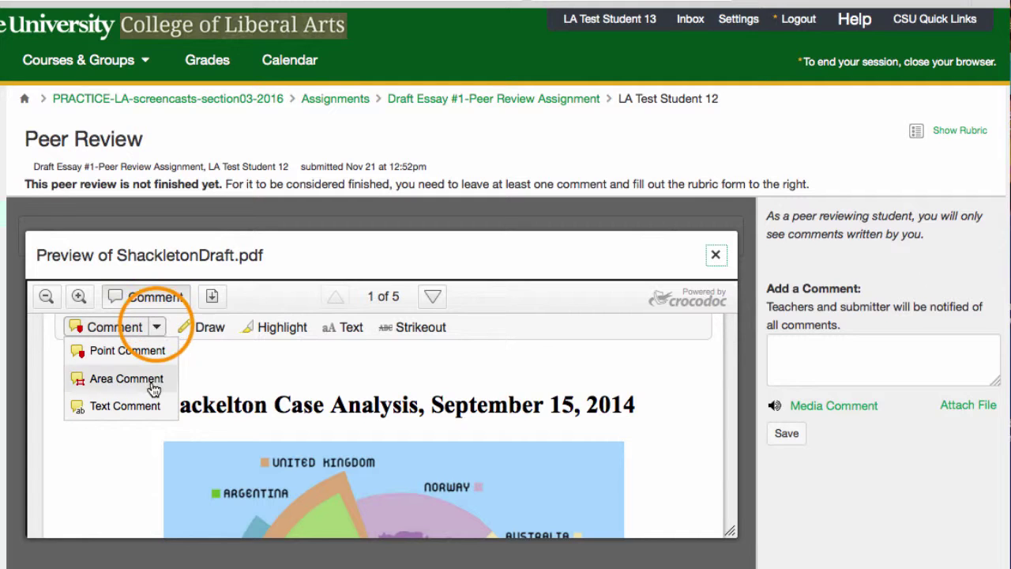
{"action": "left_click", "coordinate": [157, 327]}
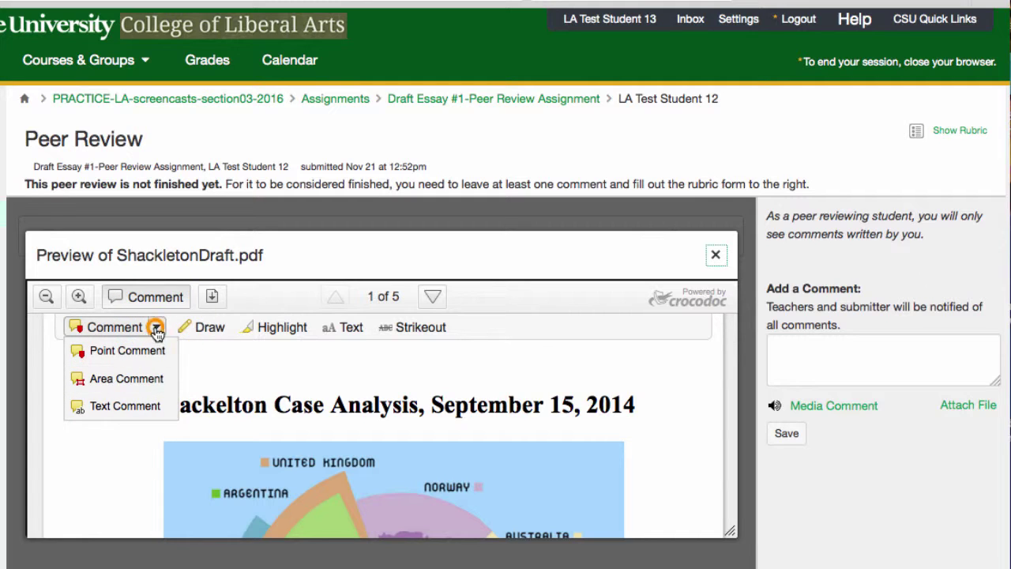
- View and close the rubric, then write the comment 'Nice Job' on the review
{"action": "left_click", "coordinate": [963, 134]}
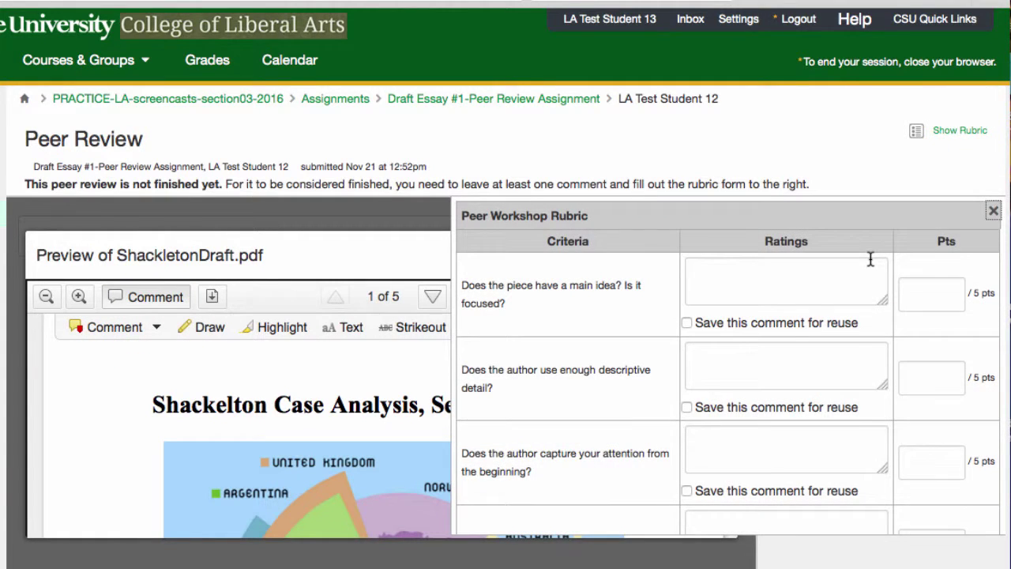
{"action": "scroll", "coordinate": [853, 343], "scroll_direction": "down", "scroll_amount": 5}
{"action": "scroll", "coordinate": [852, 343], "scroll_direction": "up", "scroll_amount": 5}
{"action": "left_click", "coordinate": [993, 213]}
{"action": "left_click", "coordinate": [826, 355]}
{"action": "type", "text": "Nice Job"}
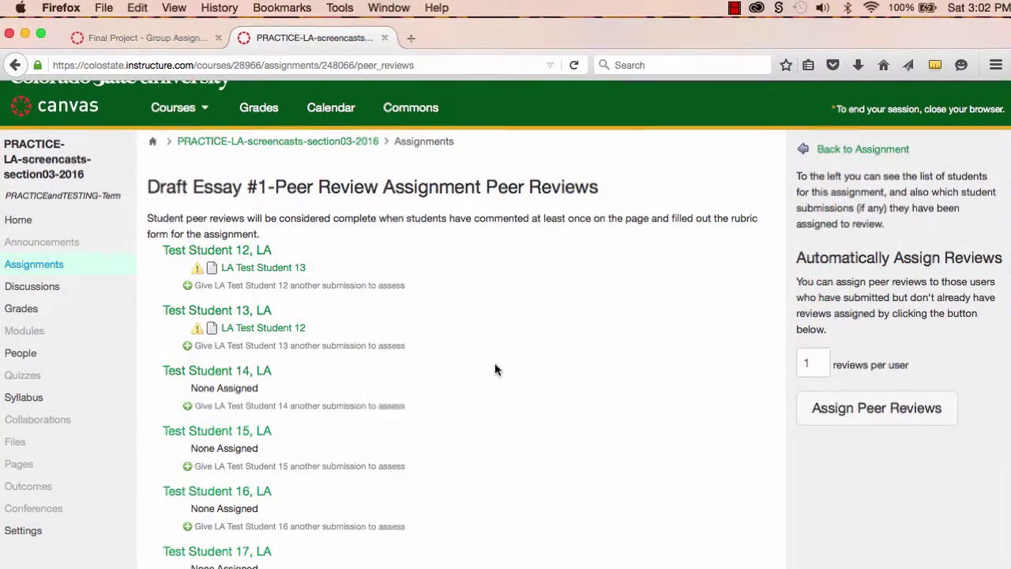
- Move to Test Student 14's submission and scroll down to the peer rubric total of 43/50
{"action": "mouse_move", "coordinate": [513, 345]}
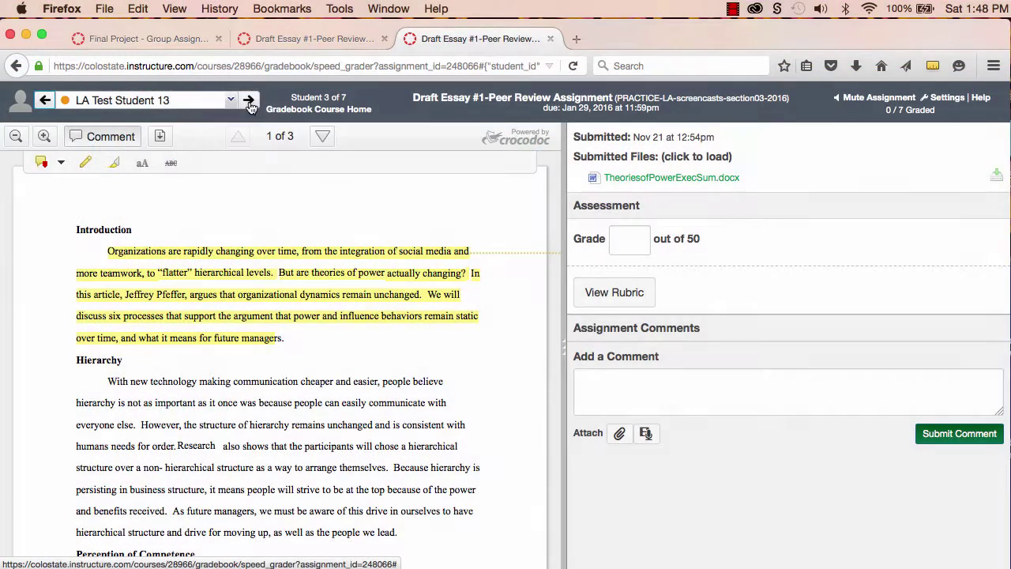
{"action": "left_click", "coordinate": [250, 105]}
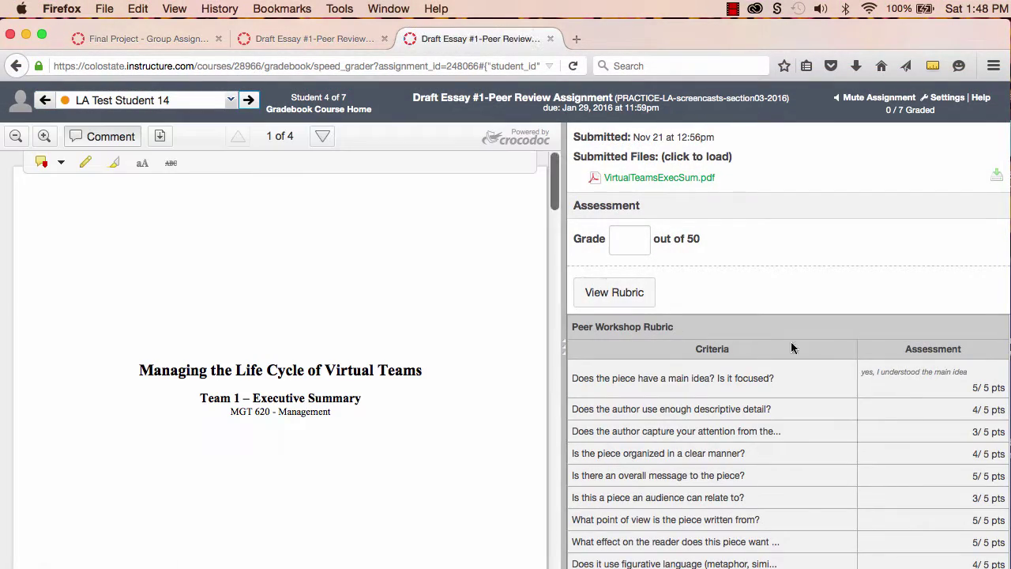
{"action": "scroll", "coordinate": [799, 379], "scroll_direction": "down", "scroll_amount": 3}
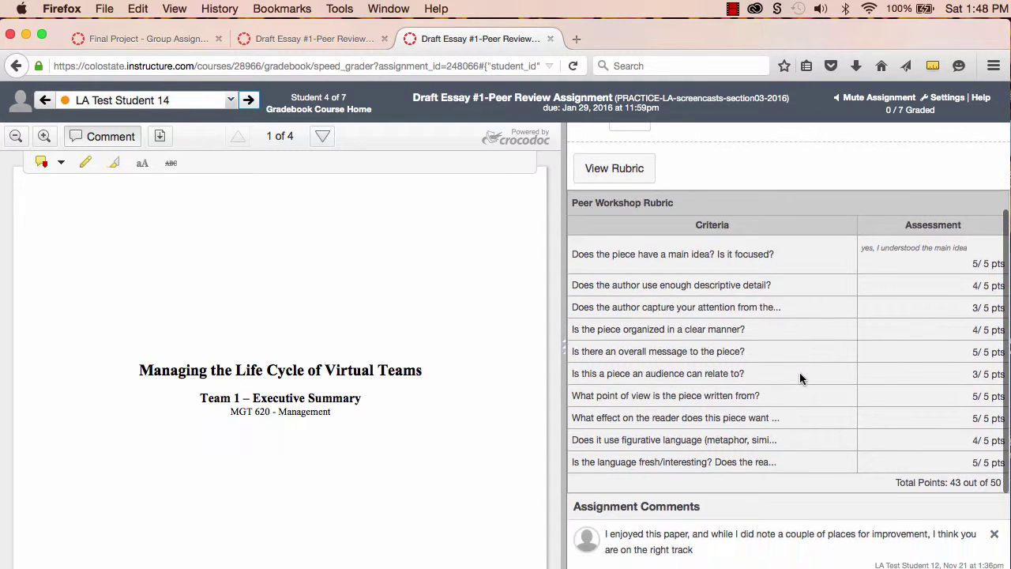
{"action": "scroll", "coordinate": [800, 378], "scroll_direction": "down", "scroll_amount": 1}
{"action": "scroll", "coordinate": [799, 378], "scroll_direction": "down", "scroll_amount": 1}
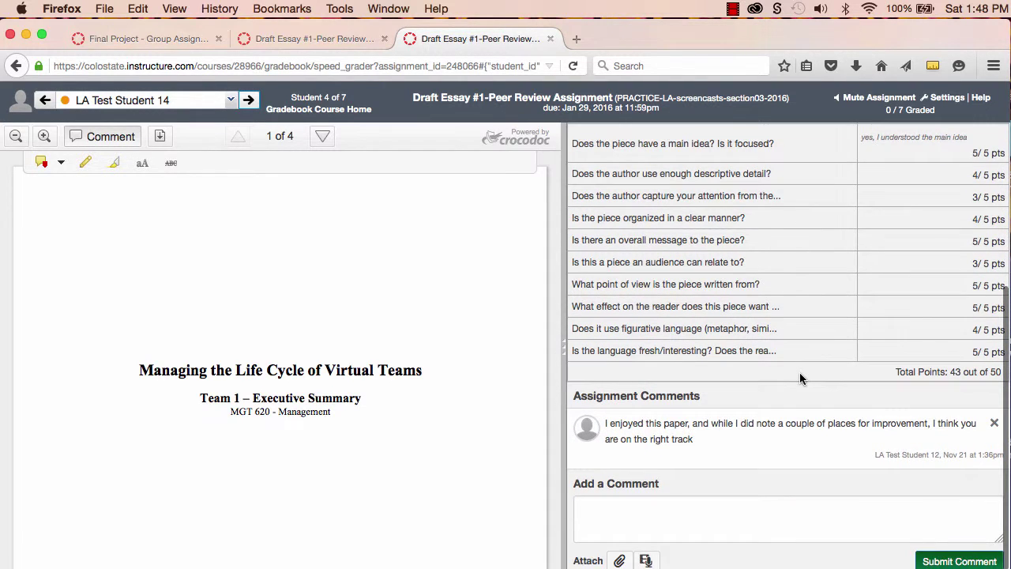
- Start a comment for Test Student 14 reading 'You did a great jo'
{"action": "left_click", "coordinate": [707, 512]}
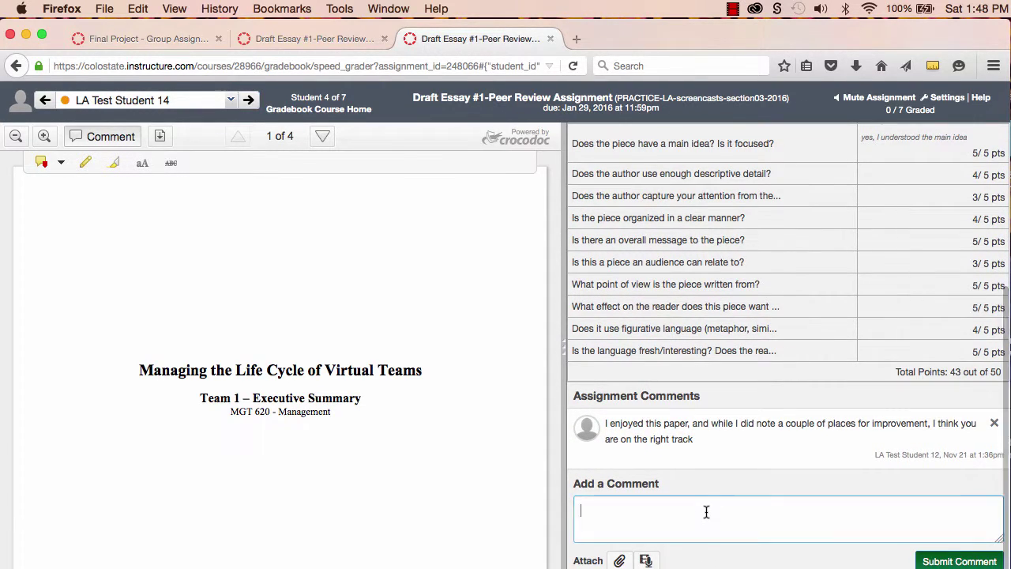
{"action": "type", "text": "You did a great jo"}
{"action": "scroll", "coordinate": [816, 509], "scroll_direction": "up", "scroll_amount": 2}
{"action": "scroll", "coordinate": [816, 510], "scroll_direction": "up", "scroll_amount": 2}
- Enter a grade of 50 for Test Student 14
{"action": "left_click", "coordinate": [637, 240]}
{"action": "type", "text": "50"}
{"action": "scroll", "coordinate": [808, 410], "scroll_direction": "down", "scroll_amount": 1}
{"action": "scroll", "coordinate": [808, 416], "scroll_direction": "down", "scroll_amount": 5}
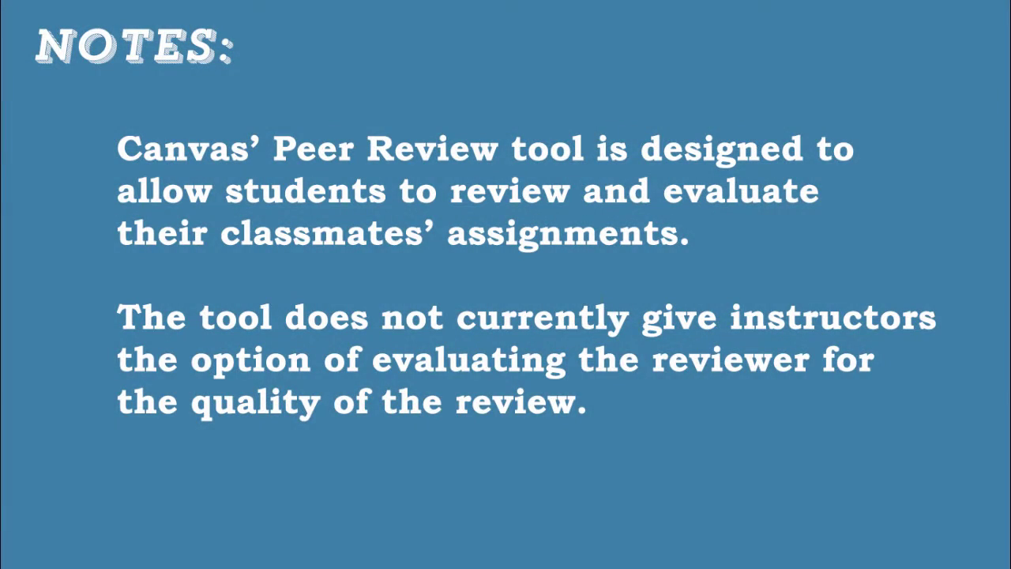